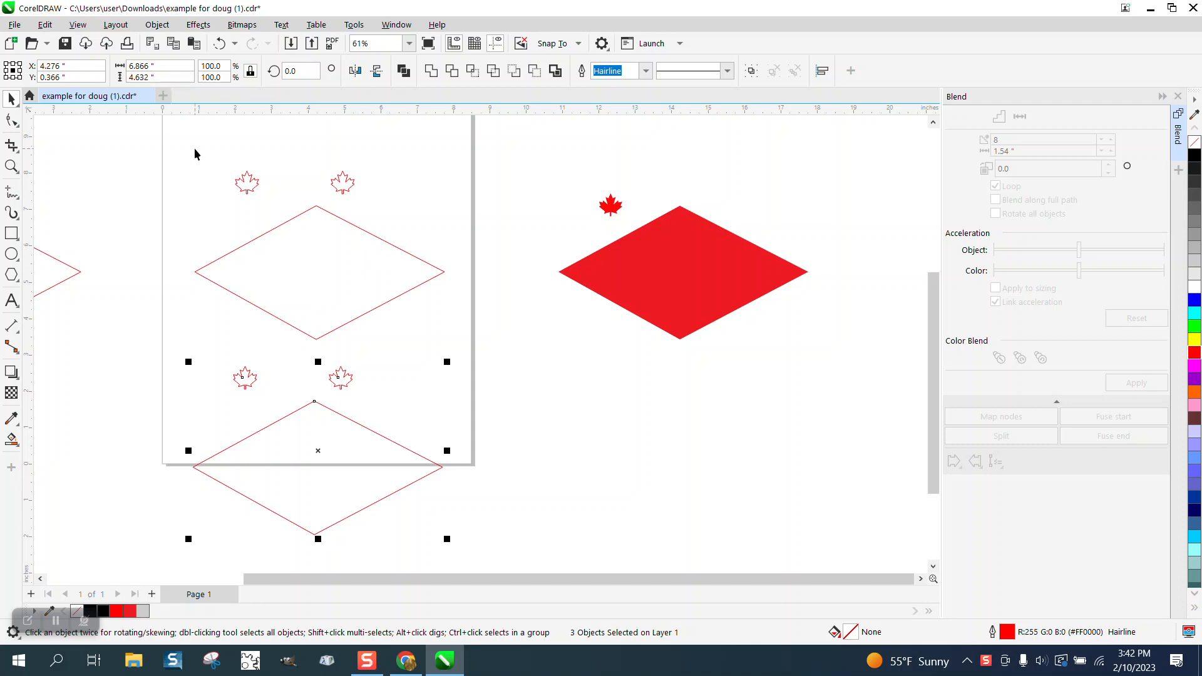
# Step: Blend the two upper maple leaves in 8 steps onto the upper diamond outline as a new path, spread along the full path
pyautogui.moveTo(194, 149); pyautogui.dragTo(407, 211)
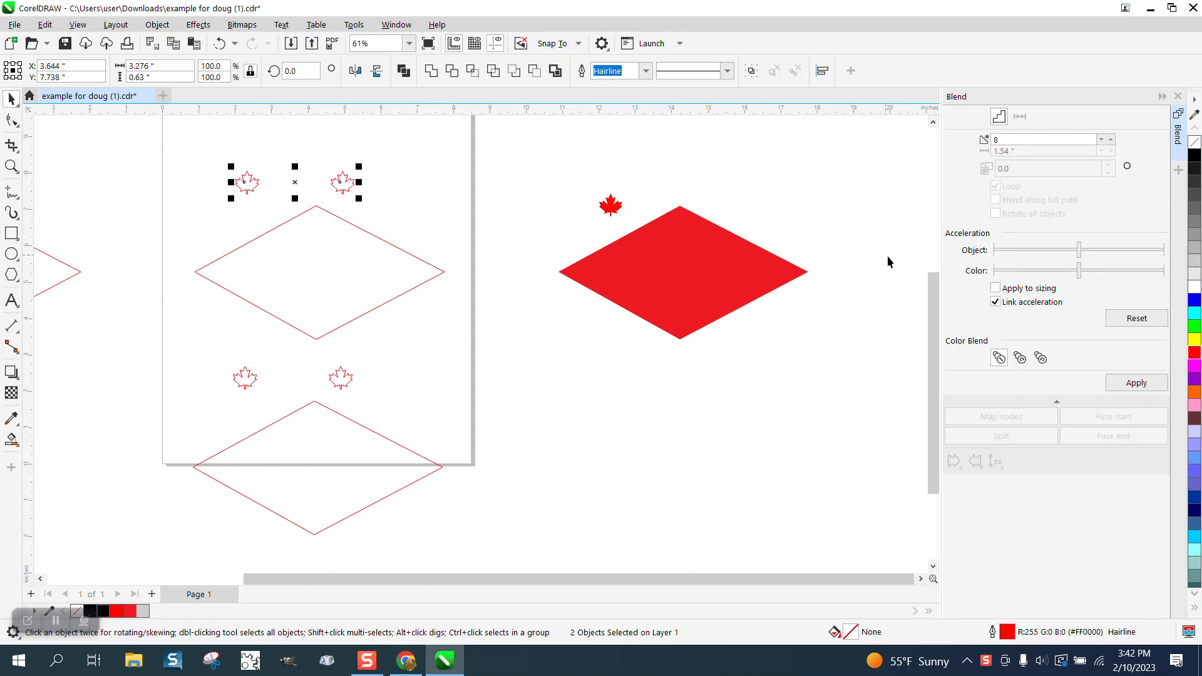
pyautogui.click(1136, 384)
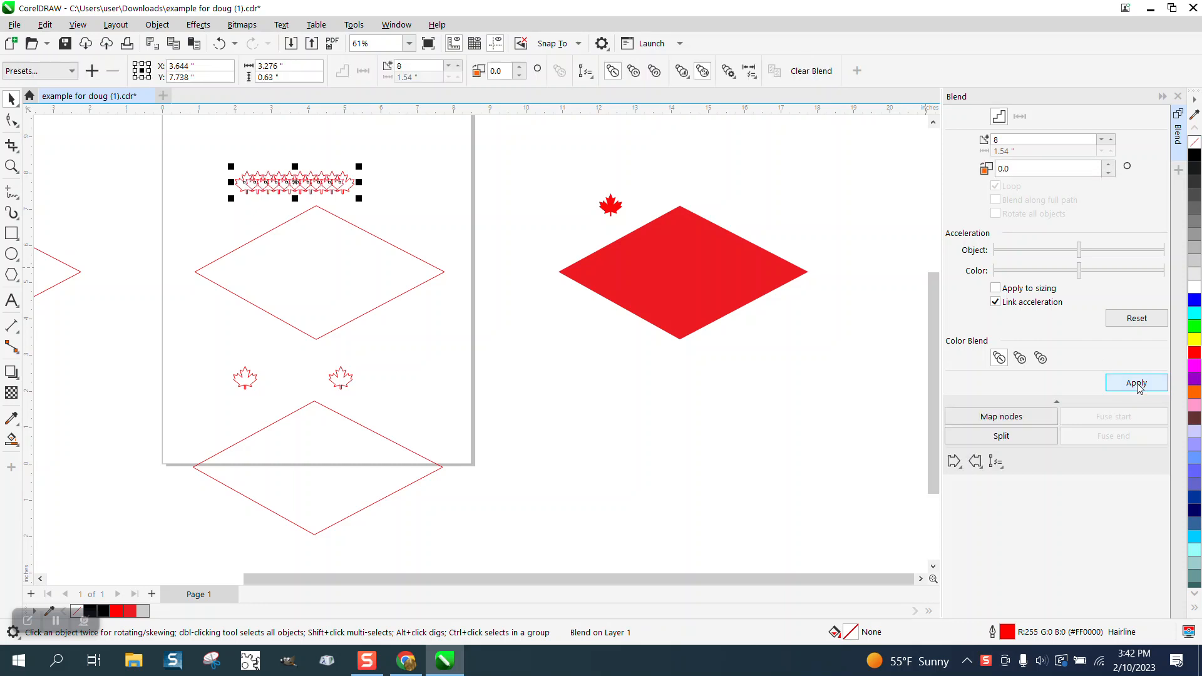
pyautogui.click(997, 463)
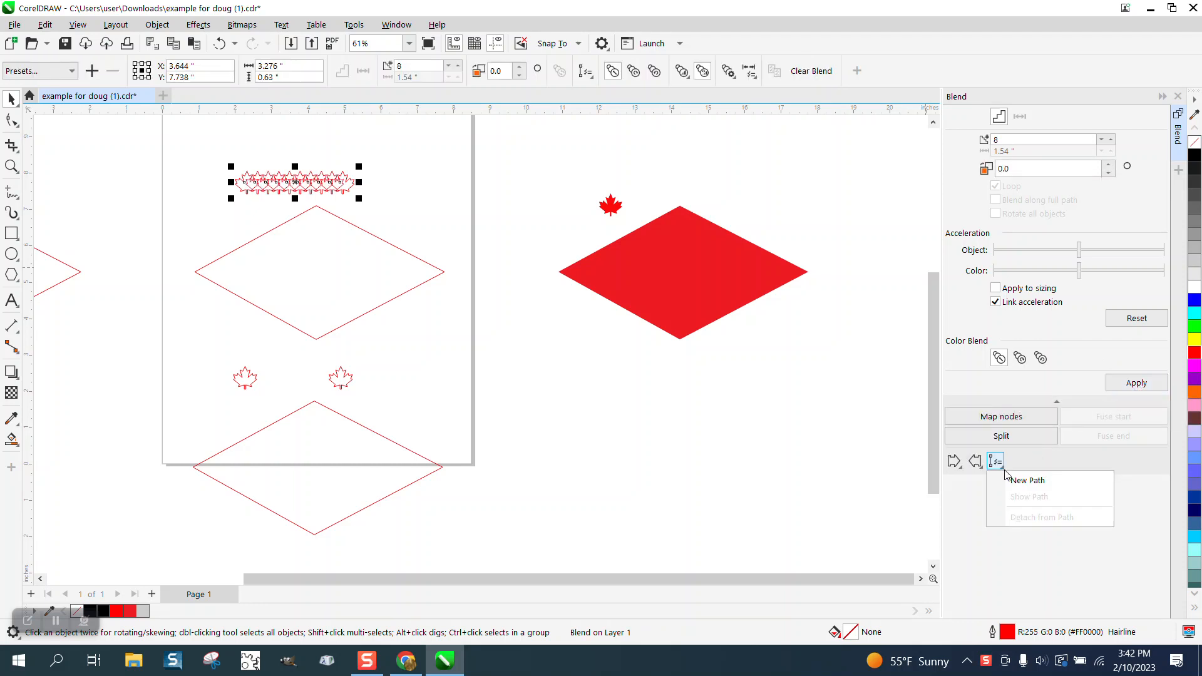
pyautogui.click(1018, 481)
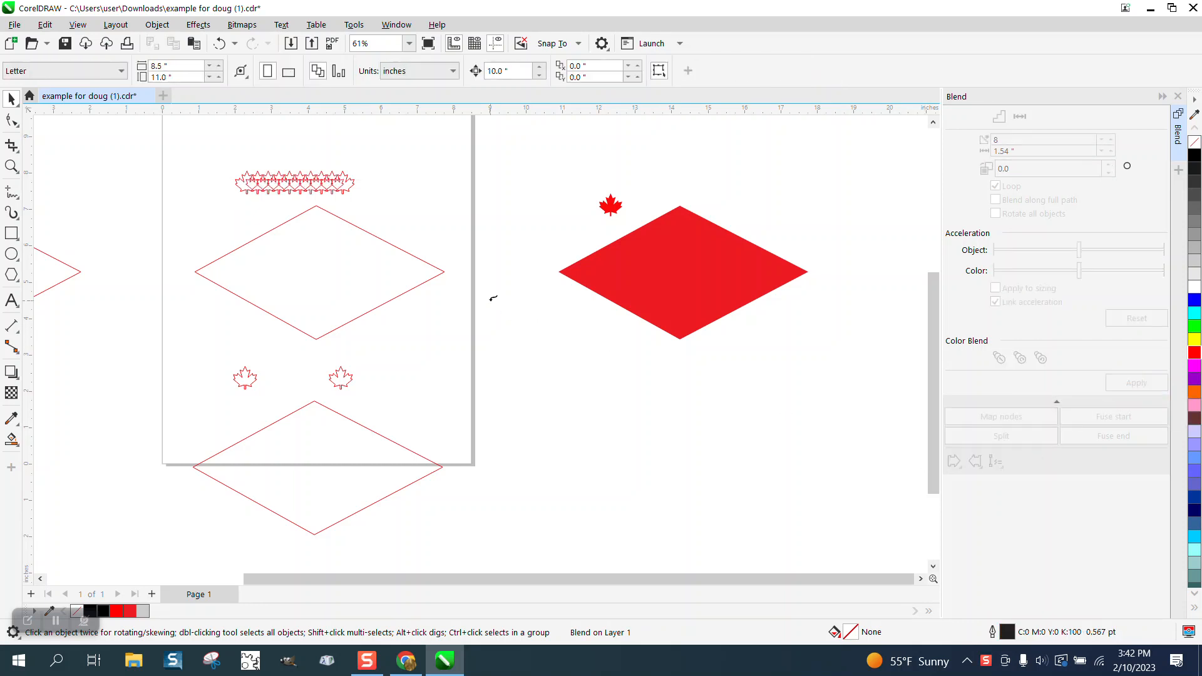
pyautogui.click(439, 263)
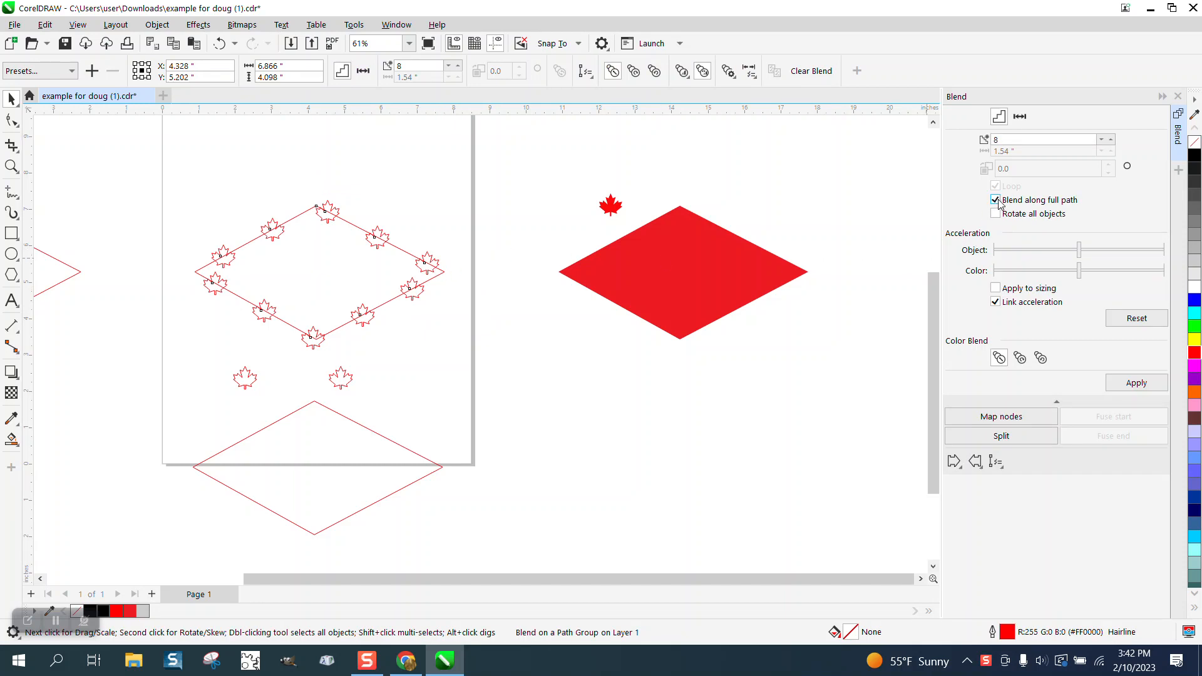
pyautogui.click(1137, 383)
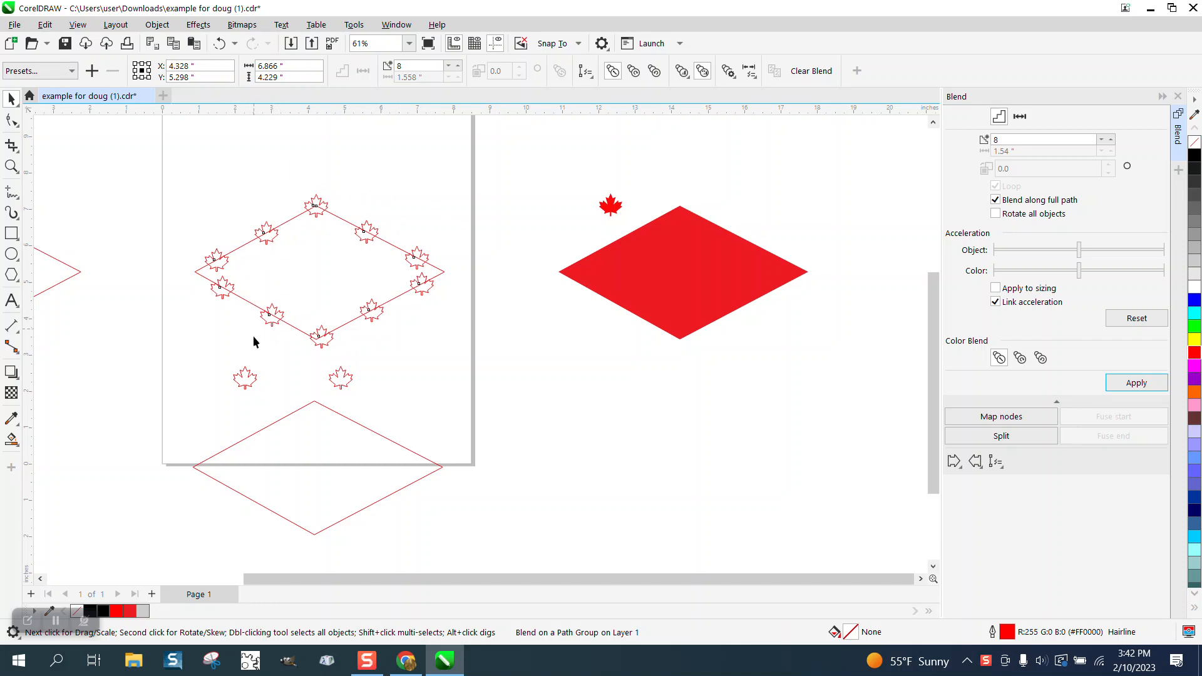
# Step: Blend the two lower maple leaves in 8 steps around the lower diamond, along the full path with all objects rotated
pyautogui.moveTo(229, 362); pyautogui.dragTo(386, 407)
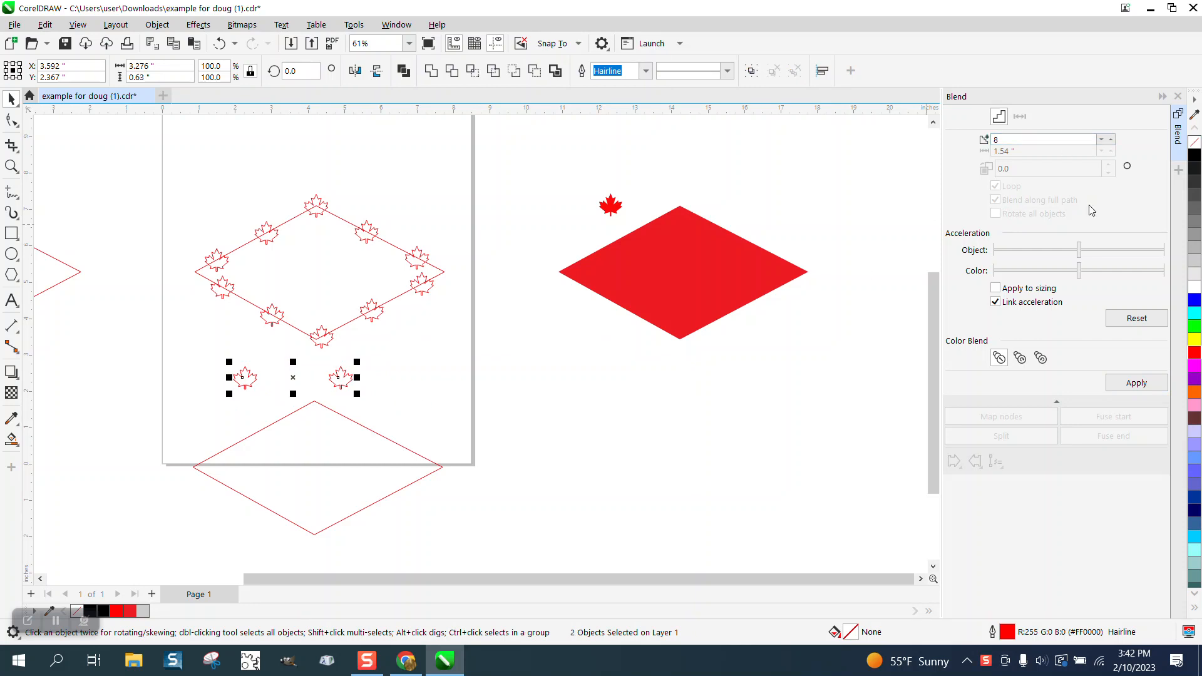
pyautogui.click(1135, 382)
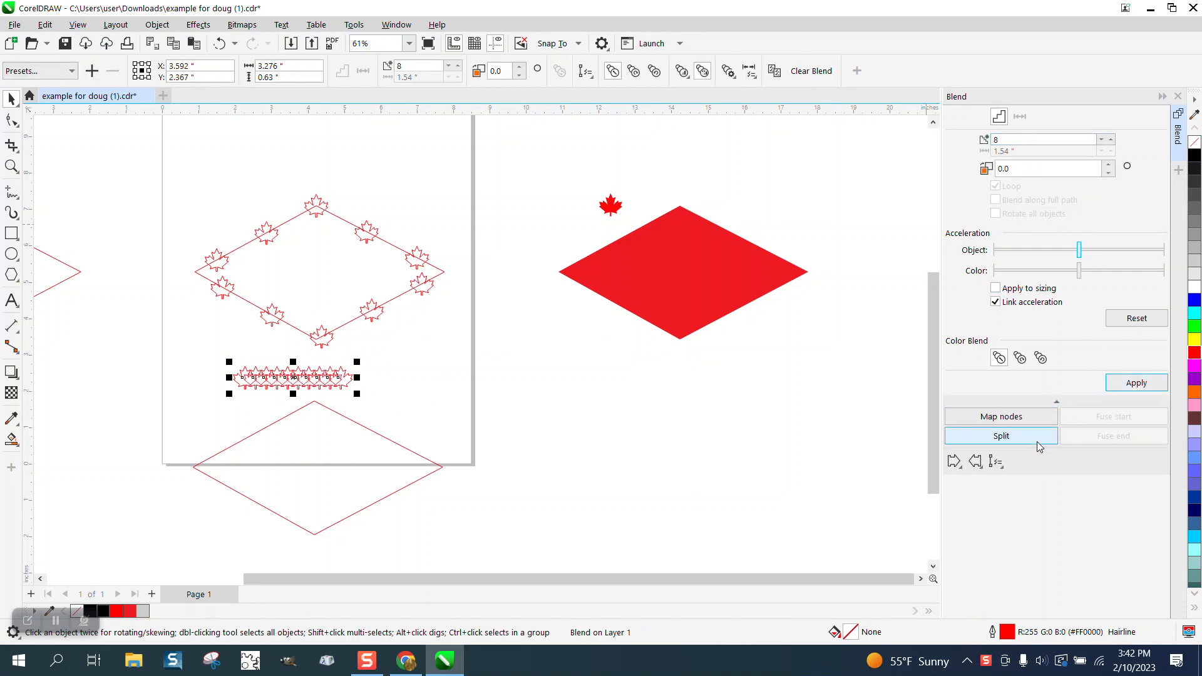
pyautogui.click(357, 456)
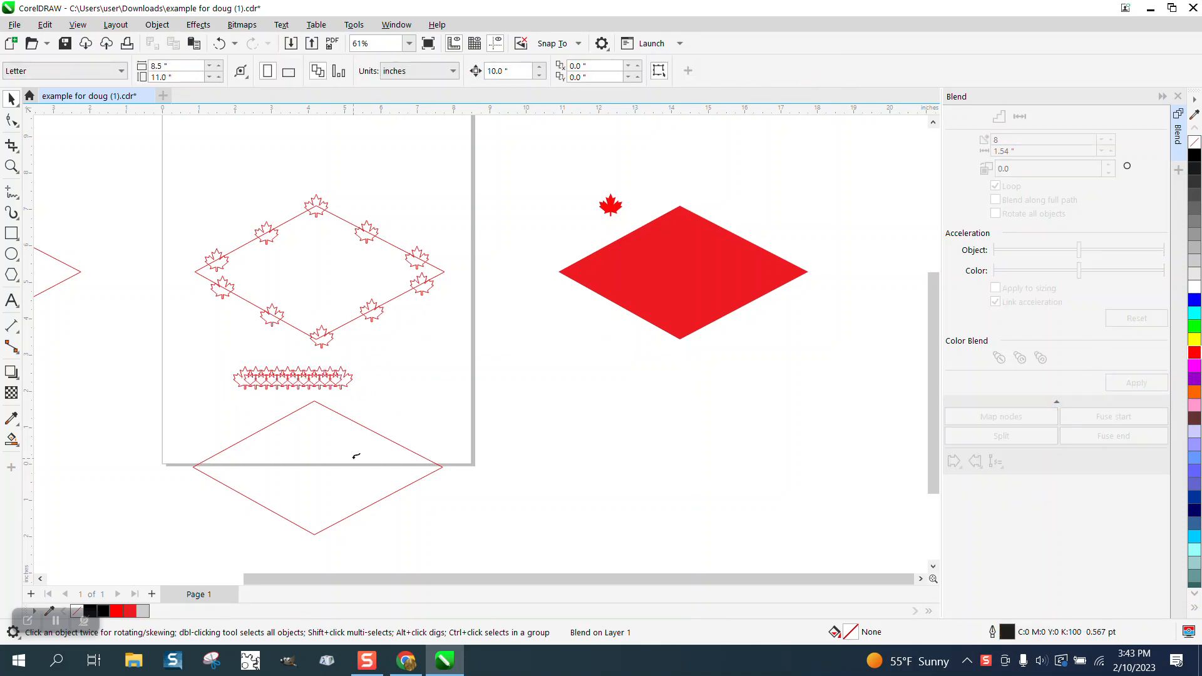
pyautogui.click(396, 438)
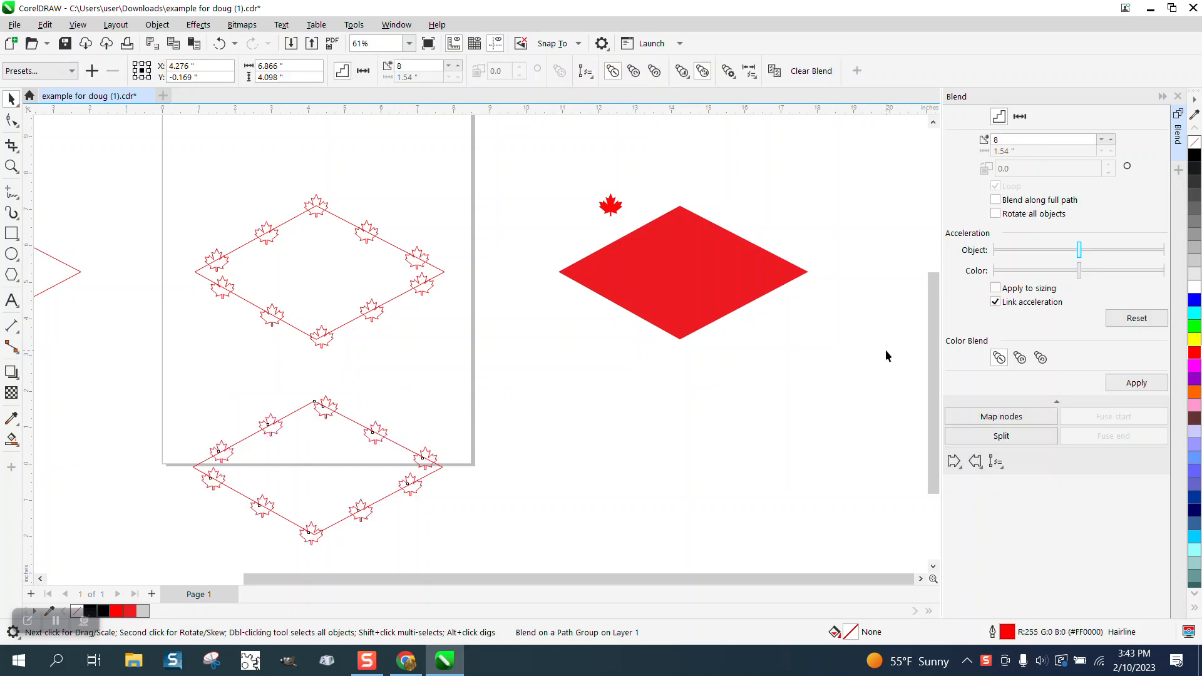
pyautogui.click(996, 200)
pyautogui.click(996, 214)
pyautogui.click(1135, 384)
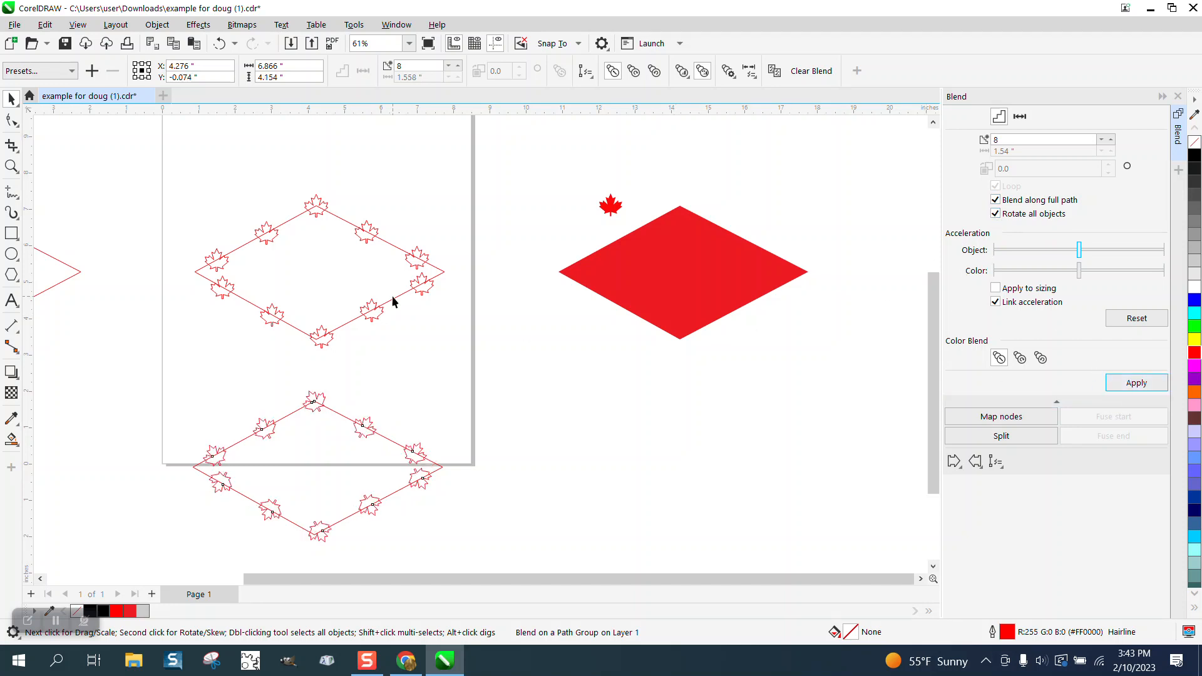
# Step: Examine up close how the rotated leaves sit along the sides and corners of the lower diamond
pyautogui.click(11, 166)
pyautogui.moveTo(152, 340); pyautogui.dragTo(595, 554)
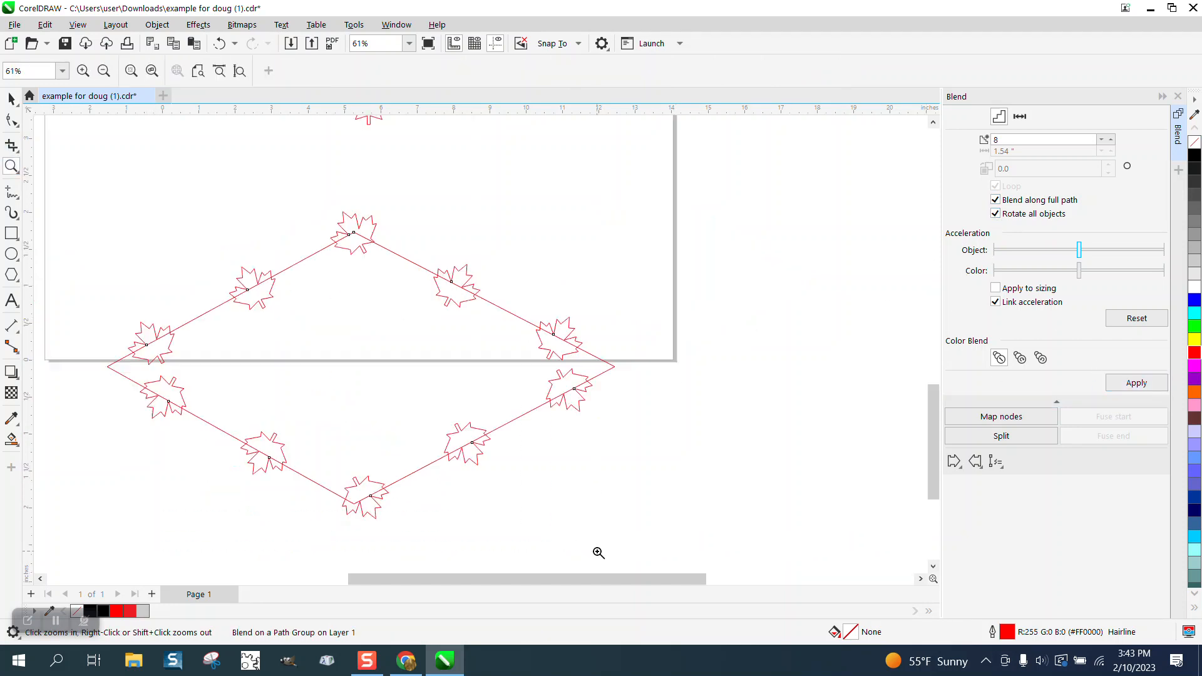
pyautogui.scroll(-1, 503, 446)
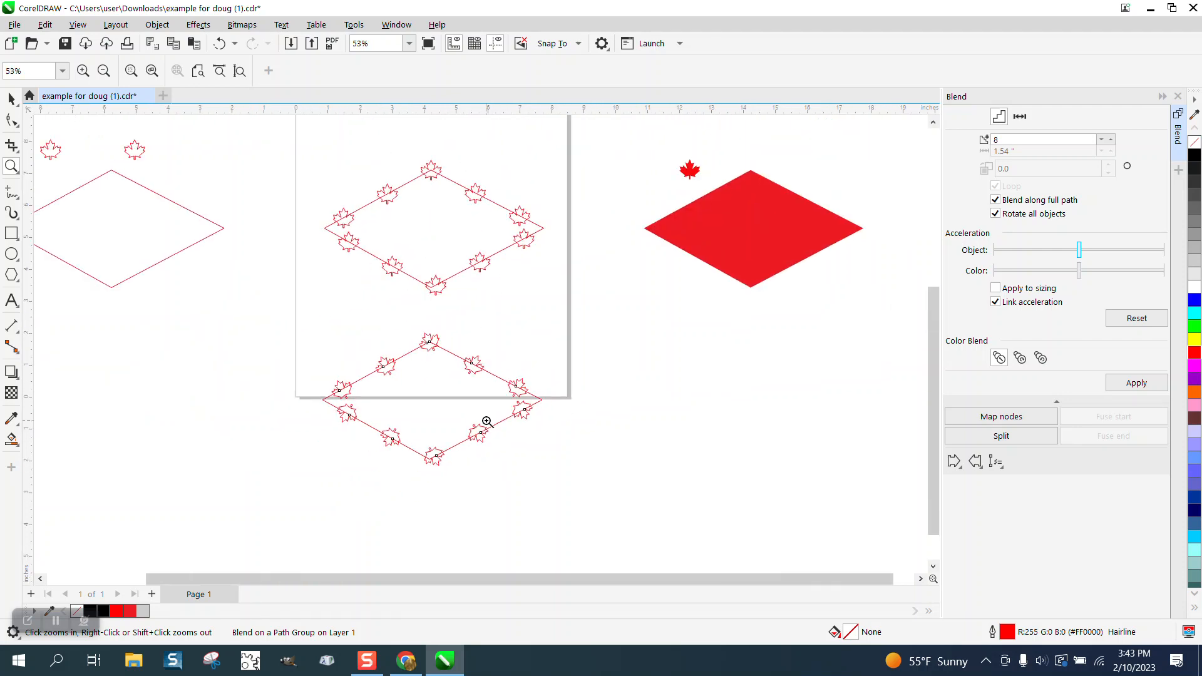
pyautogui.scroll(-1, 482, 411)
pyautogui.scroll(-1, 410, 207)
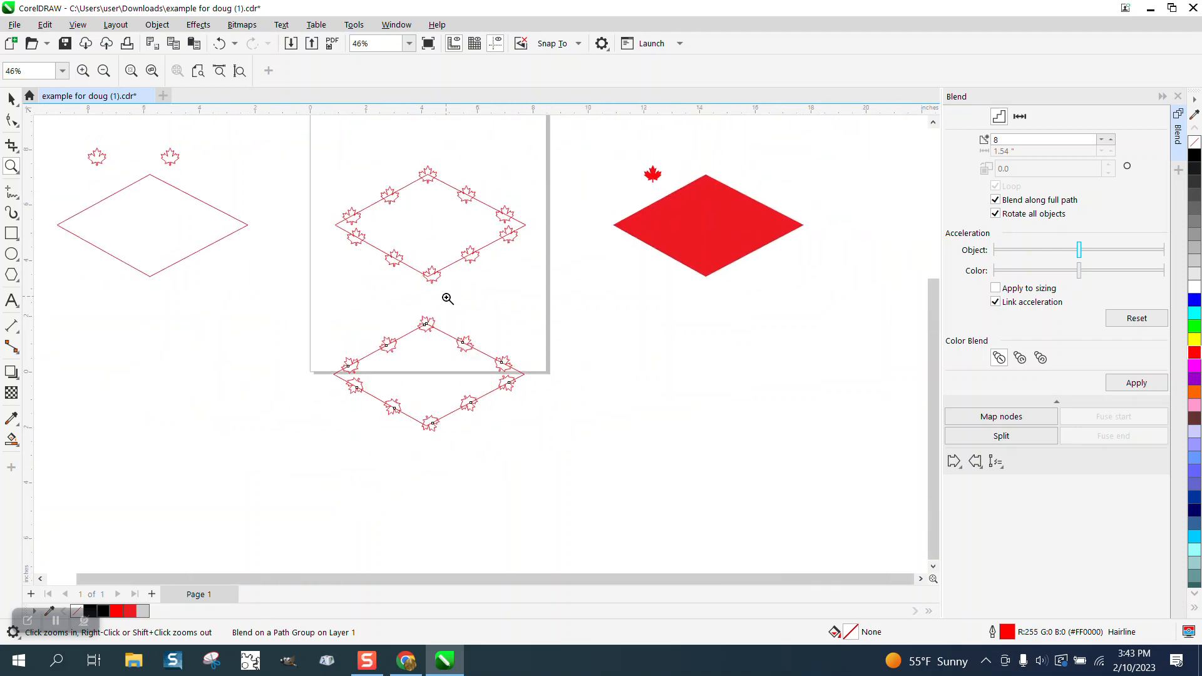
pyautogui.moveTo(327, 318); pyautogui.dragTo(520, 456)
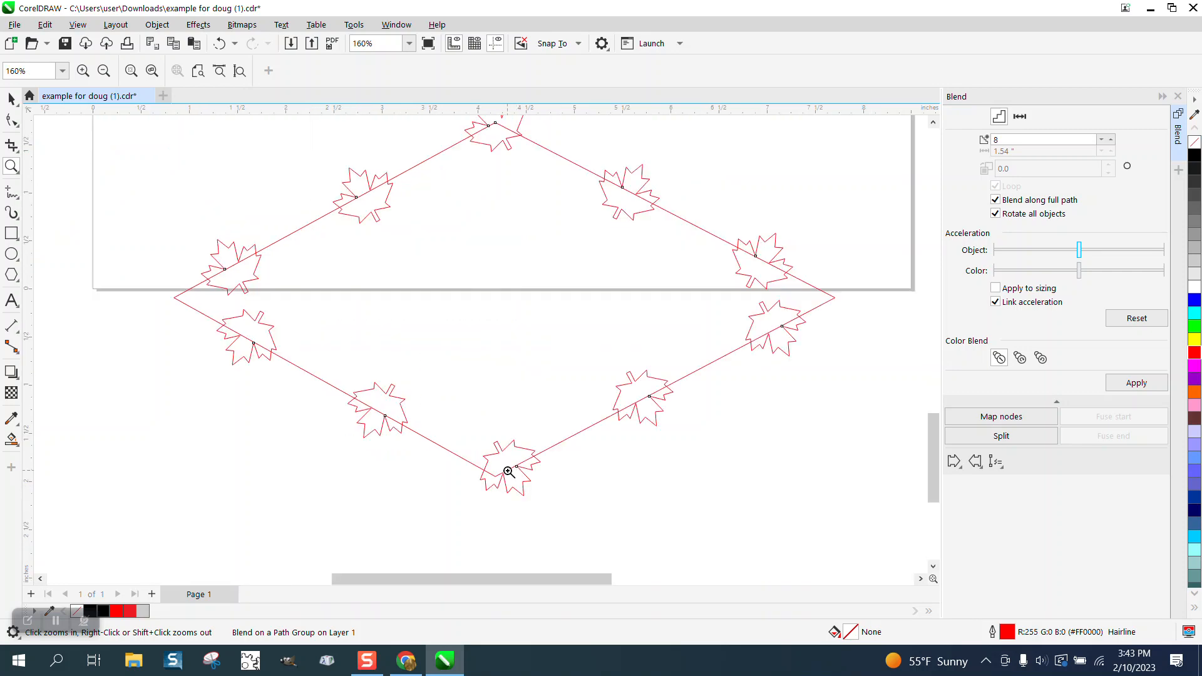
pyautogui.scroll(-3, 551, 480)
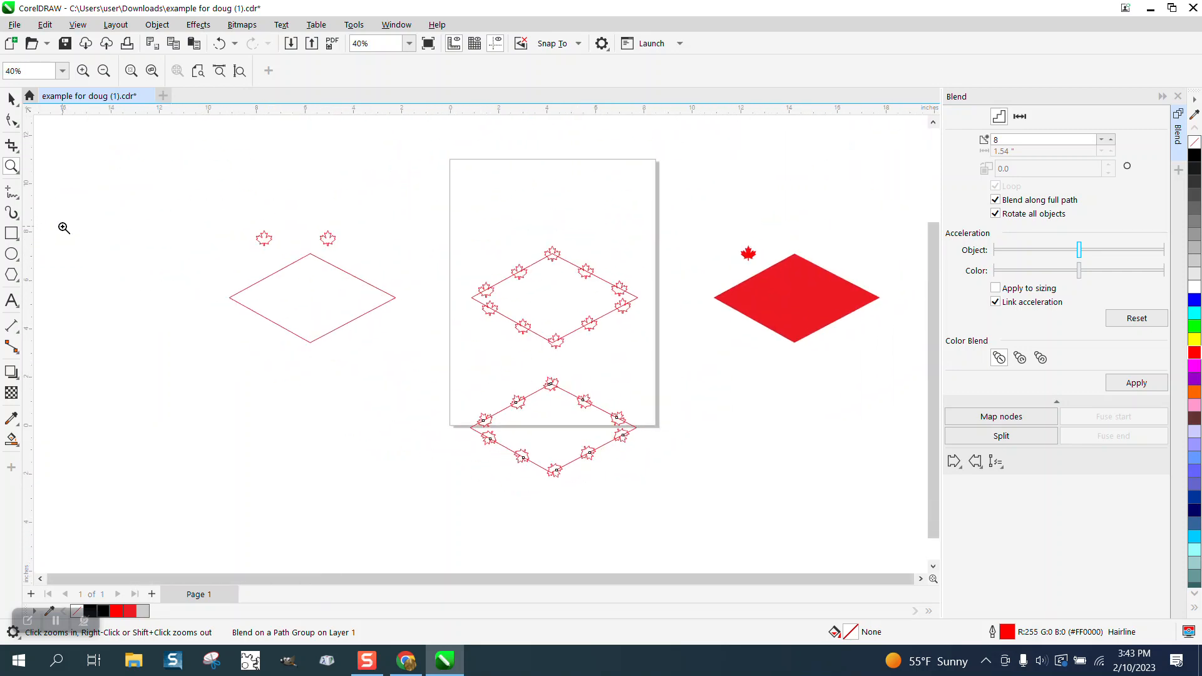
pyautogui.click(11, 99)
pyautogui.click(110, 193)
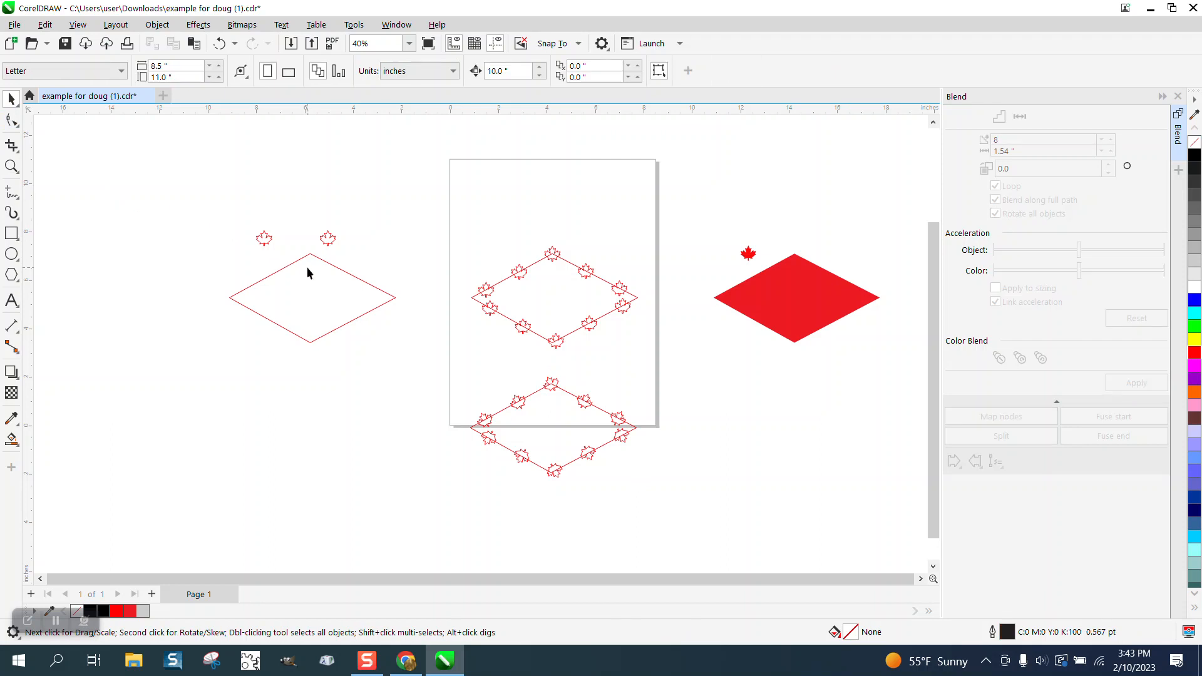
# Step: Break the path of the plain outline diamond beside the page apart at all four of its nodes
pyautogui.click(322, 266)
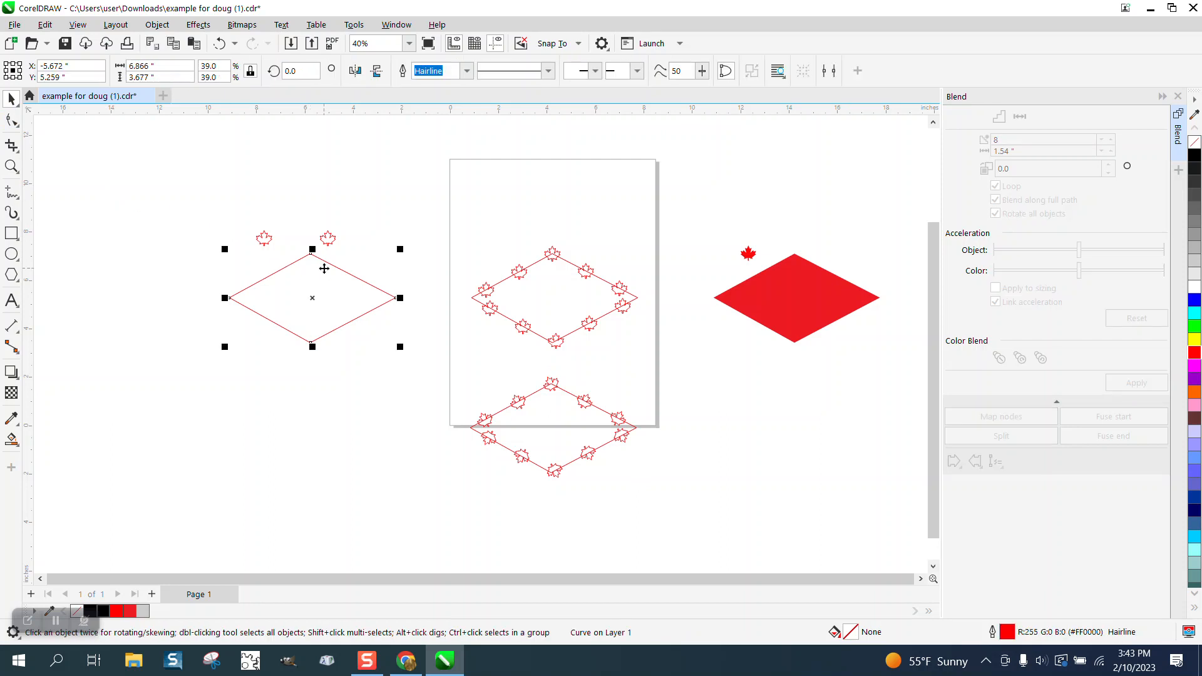
pyautogui.click(11, 166)
pyautogui.moveTo(212, 230); pyautogui.dragTo(481, 399)
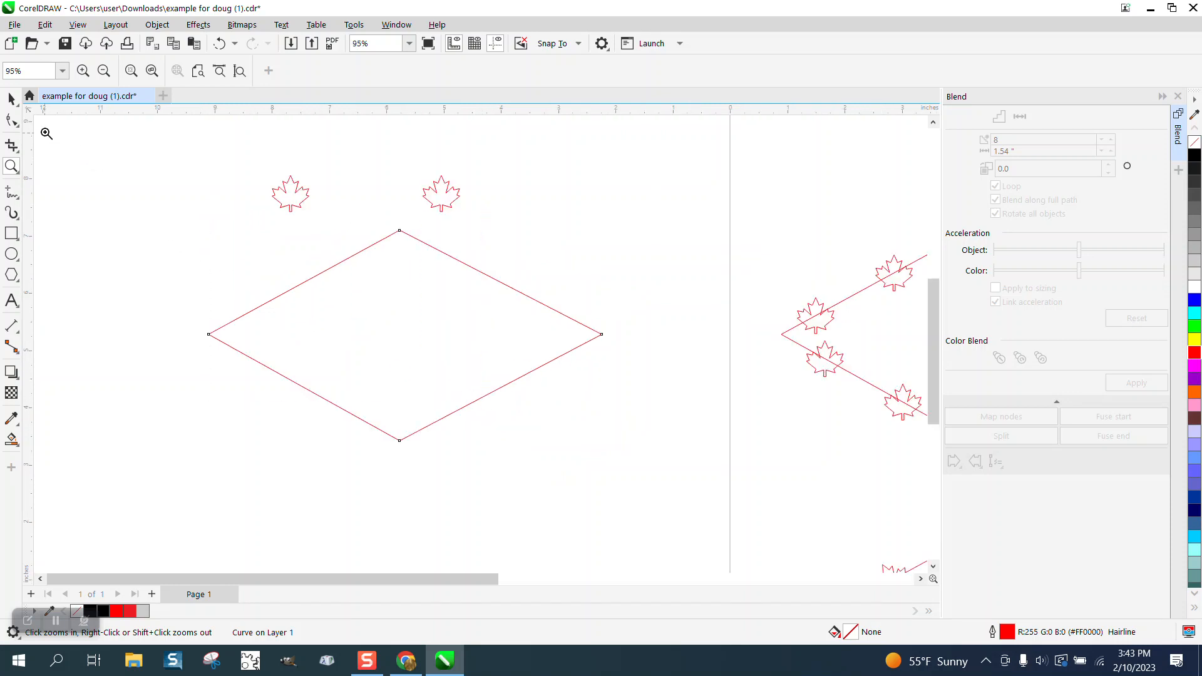
pyautogui.click(11, 99)
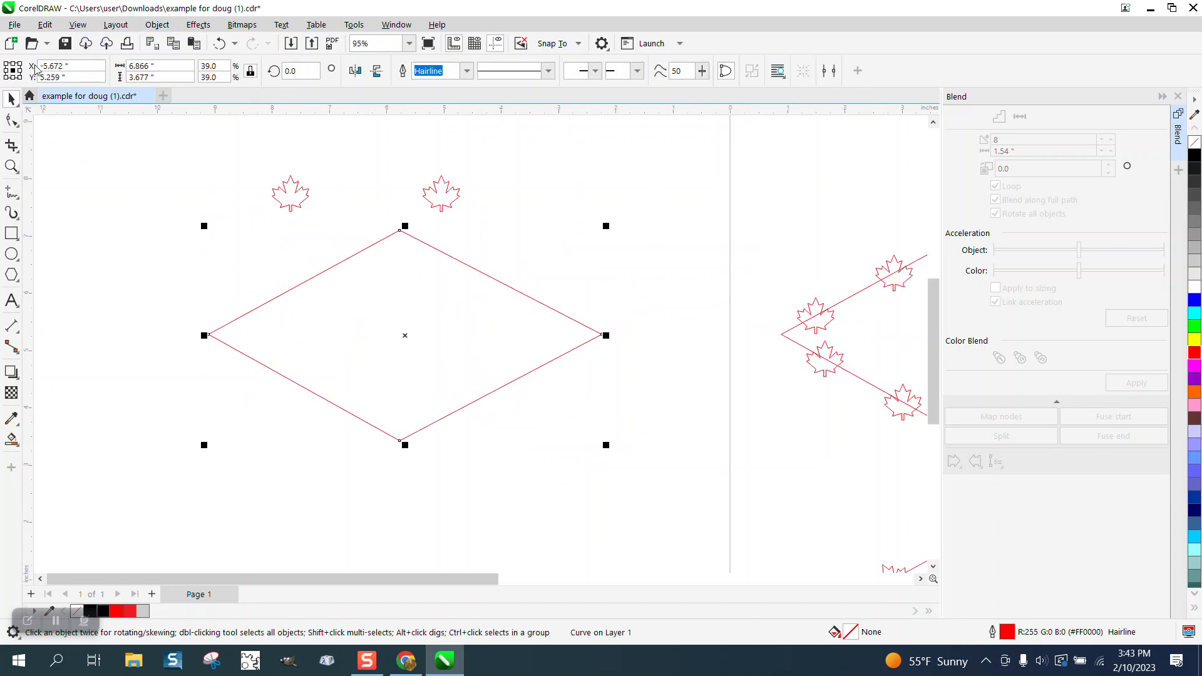
pyautogui.click(12, 120)
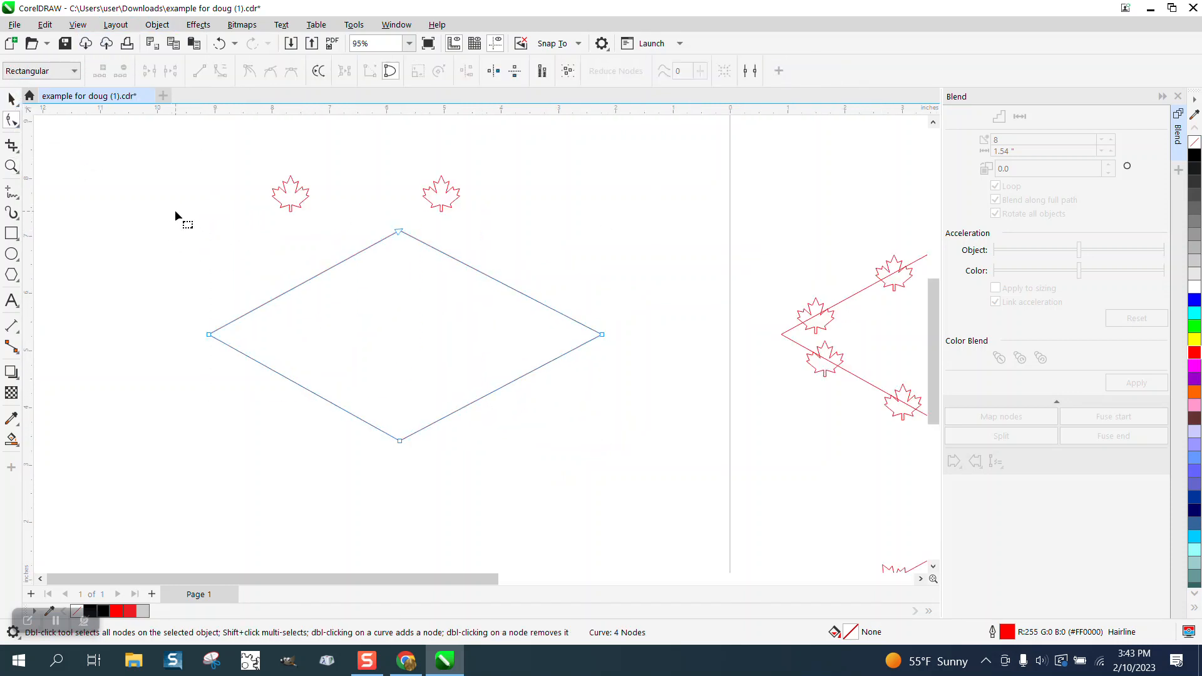
pyautogui.moveTo(177, 215); pyautogui.dragTo(627, 486)
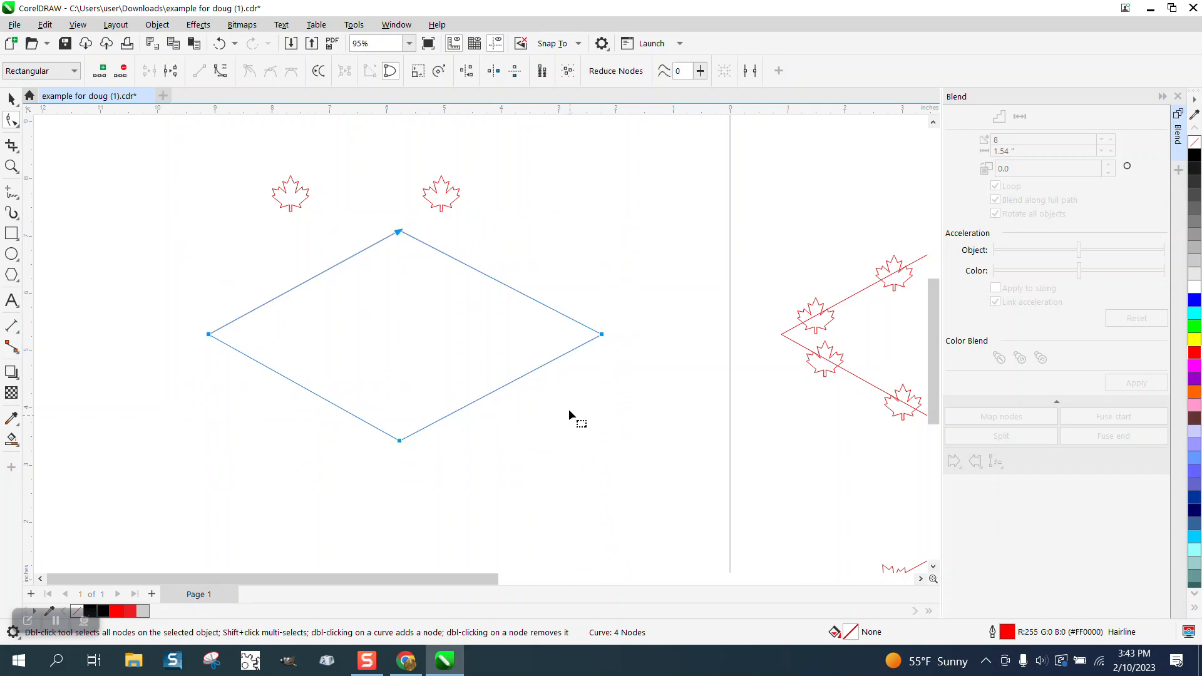
pyautogui.rightClick(605, 338)
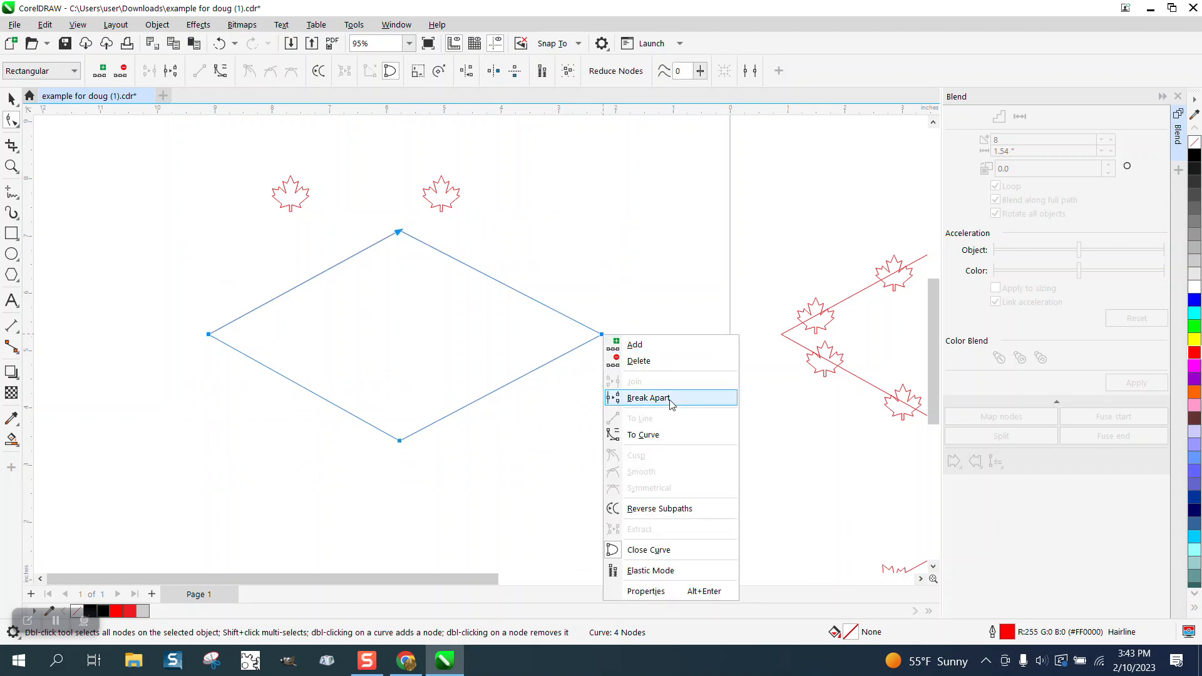
pyautogui.click(671, 400)
pyautogui.click(12, 98)
pyautogui.click(106, 137)
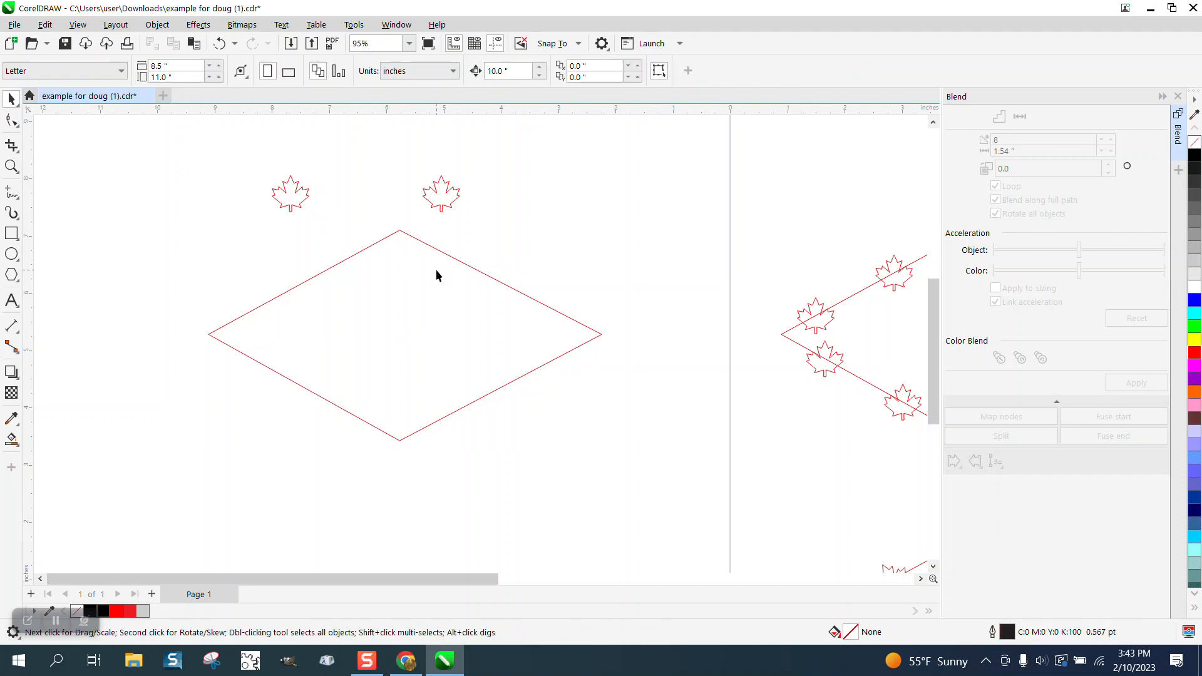
# Step: Break the plain diamond's curve apart into separate lines, then try moving its upper-right line and undo that move
pyautogui.click(479, 274)
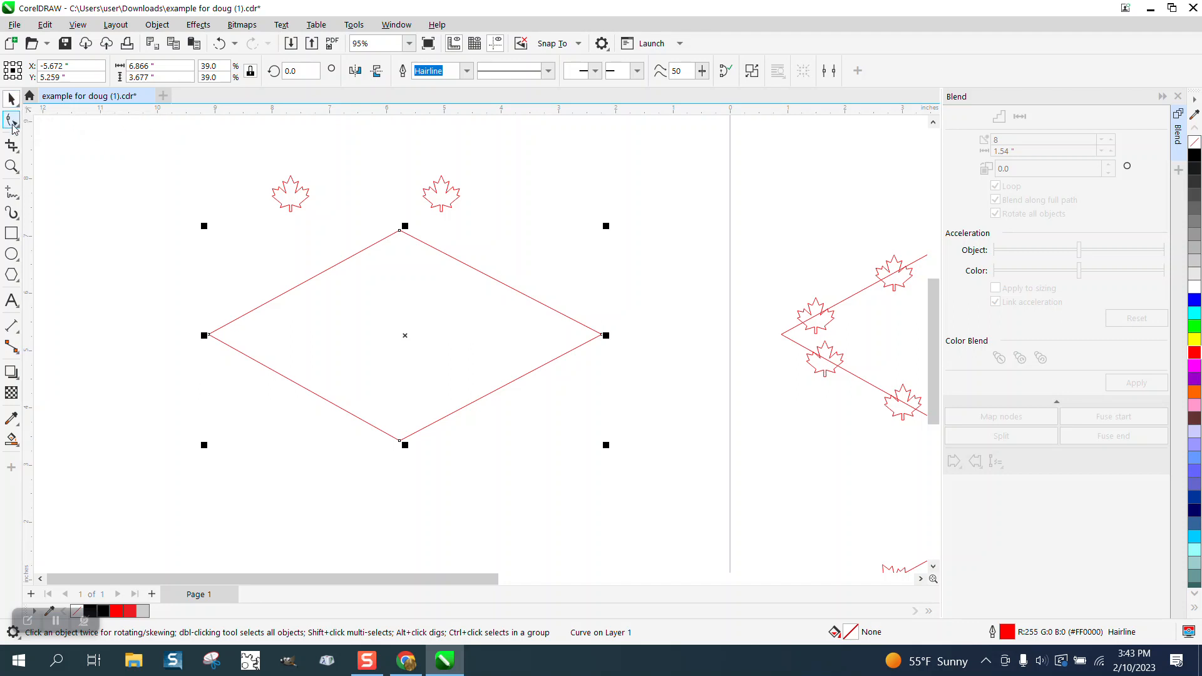
pyautogui.moveTo(161, 210); pyautogui.dragTo(702, 521)
pyautogui.click(157, 24)
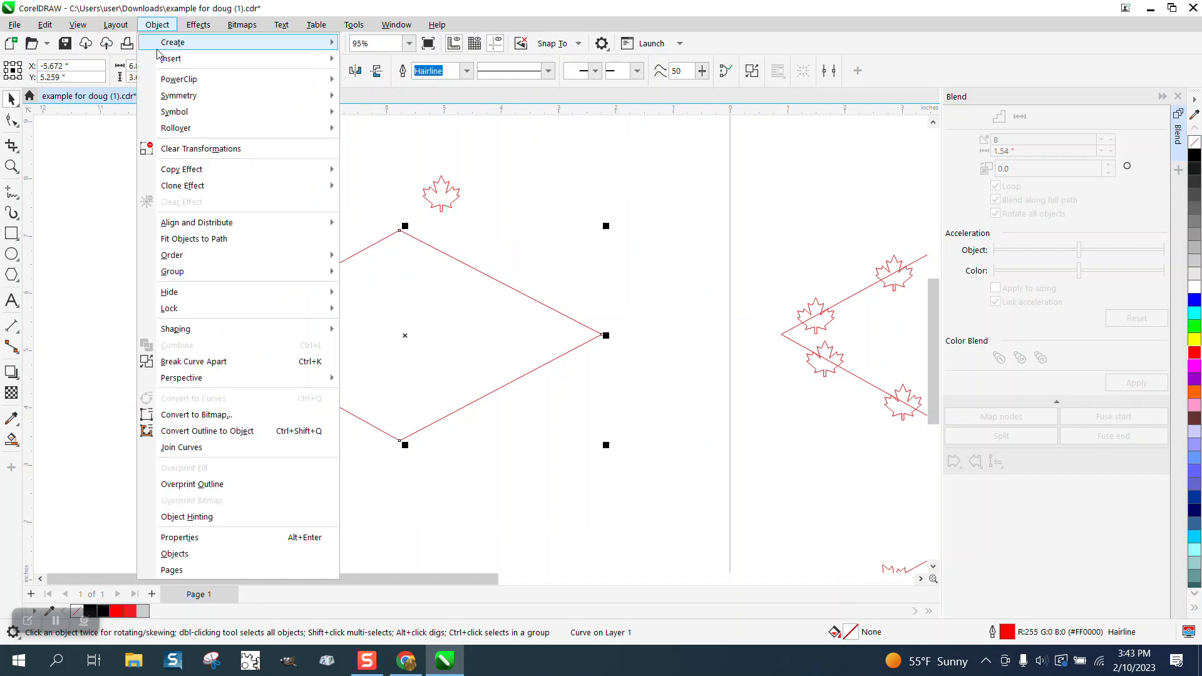
pyautogui.click(195, 361)
pyautogui.moveTo(509, 288); pyautogui.dragTo(550, 268)
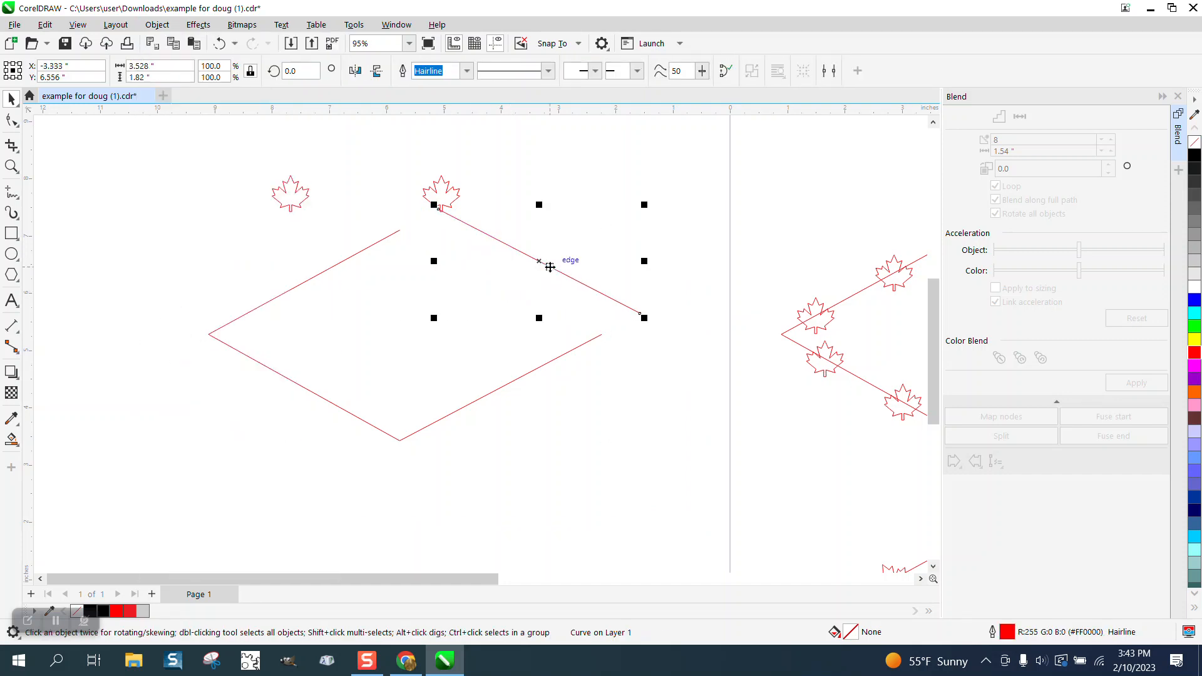
pyautogui.click(219, 43)
# Step: Set the nudge distance to 1 inch and nudge the plain diamond's upper-right line up once
pyautogui.scroll(-2, 297, 287)
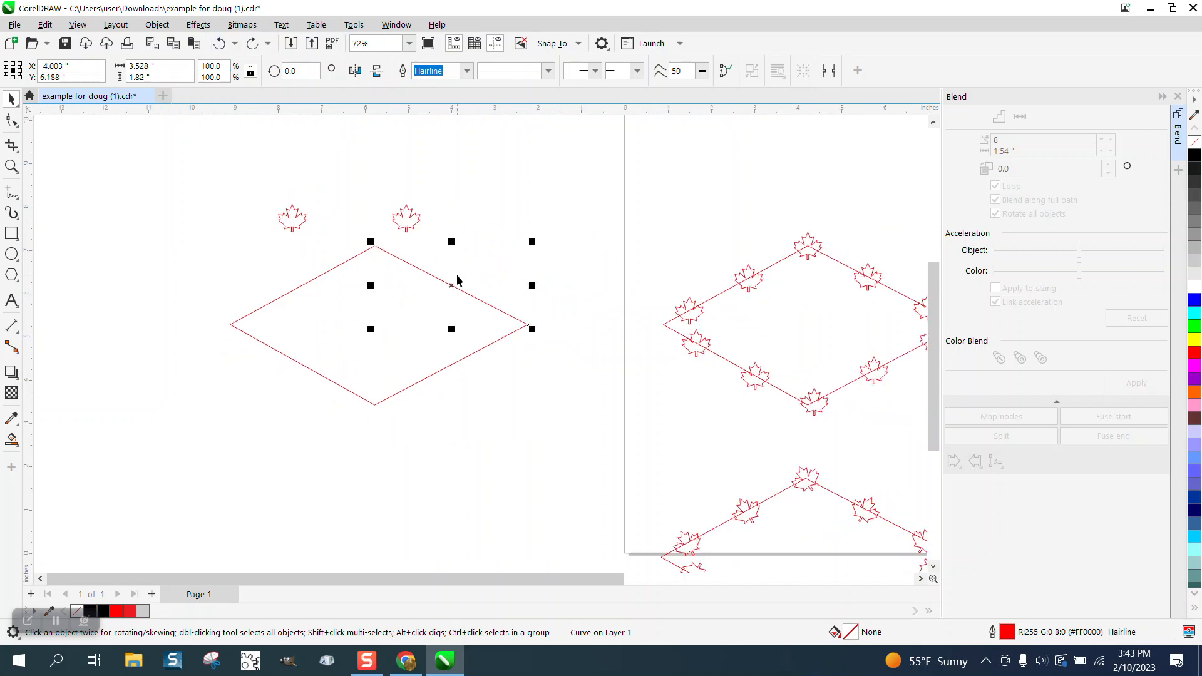
pyautogui.click(567, 241)
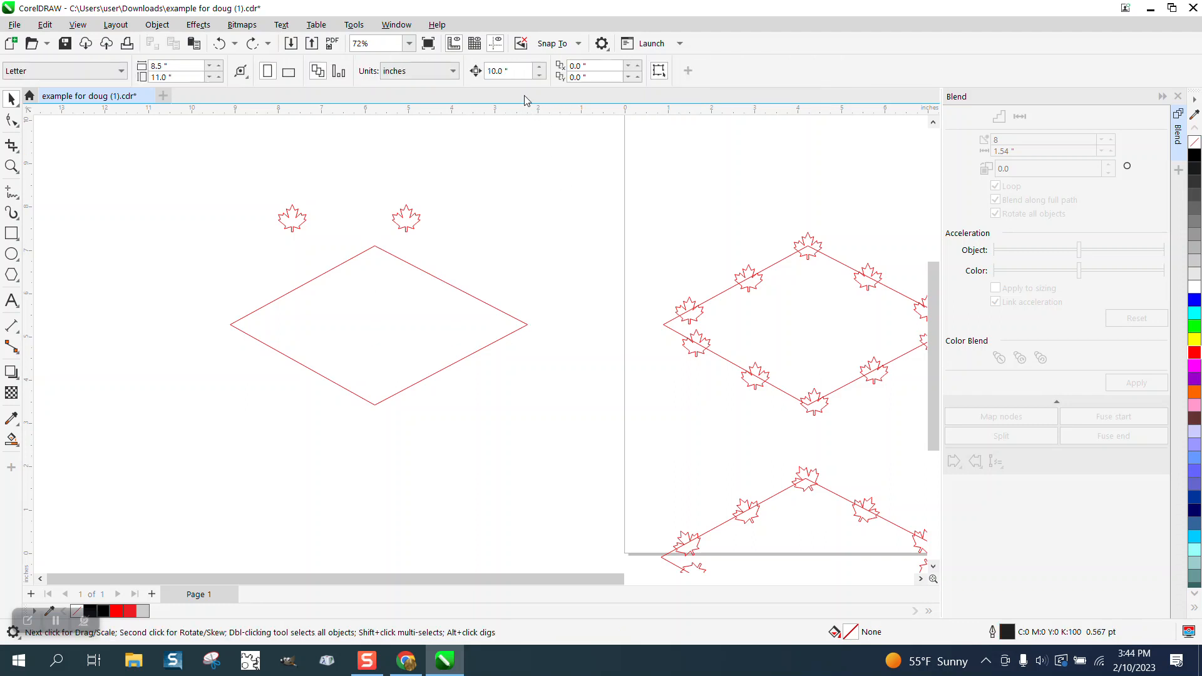
pyautogui.write('1')
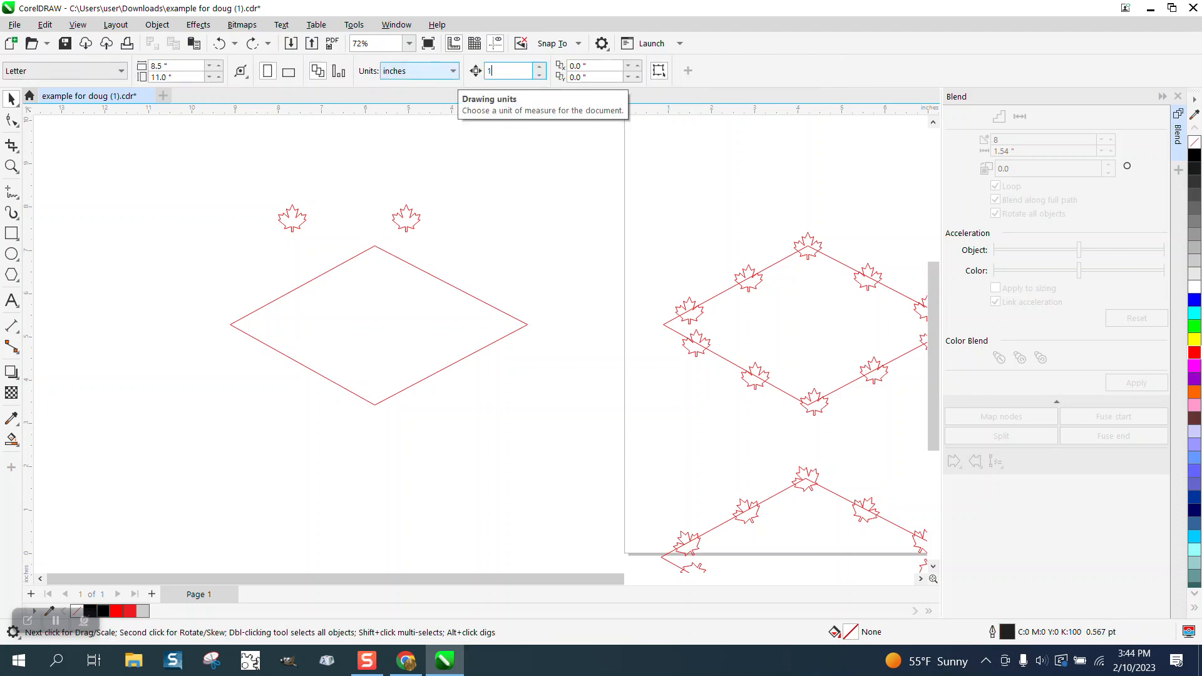
pyautogui.click(440, 285)
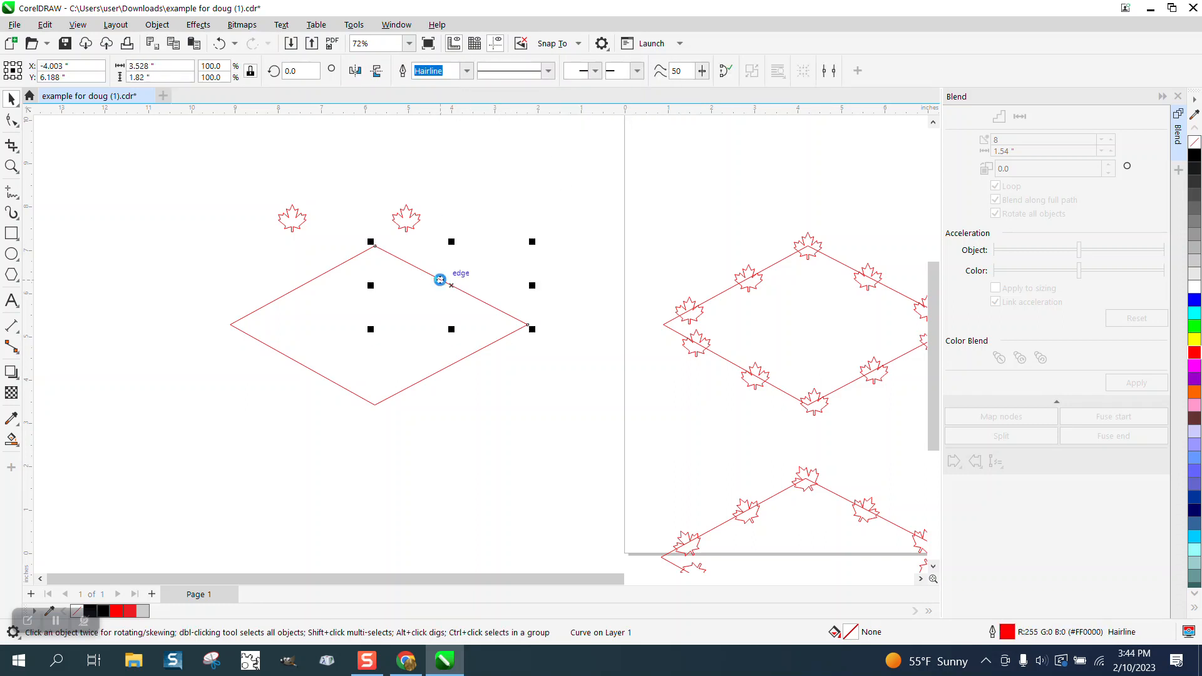
pyautogui.press('Up')
# Step: Nudge the diamond's upper-left line 1 inch left, and its lower-left line 1 inch left and 1 inch down
pyautogui.click(329, 270)
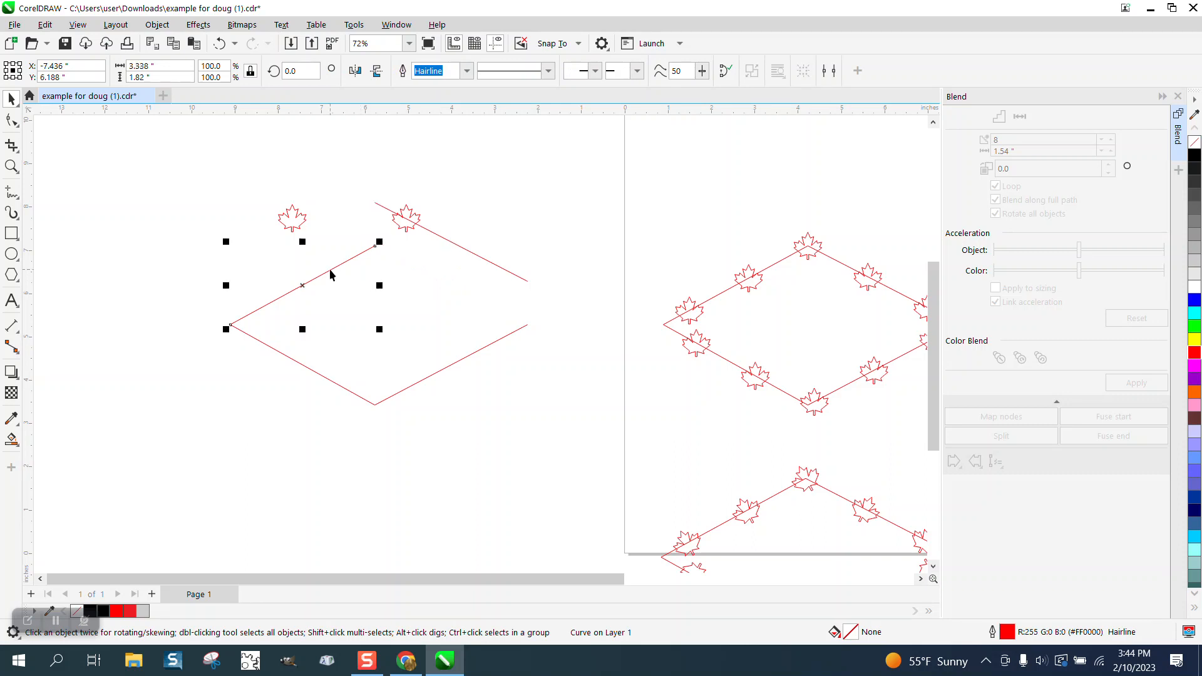
pyautogui.press('Left')
pyautogui.click(296, 362)
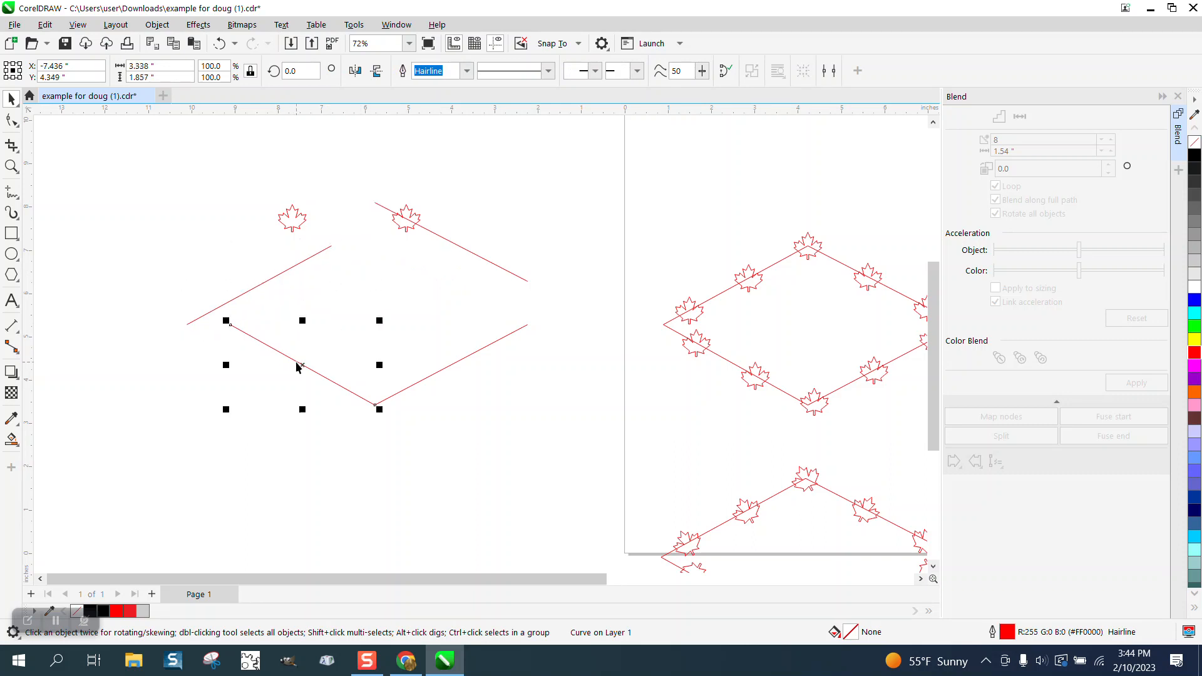
pyautogui.press('Left')
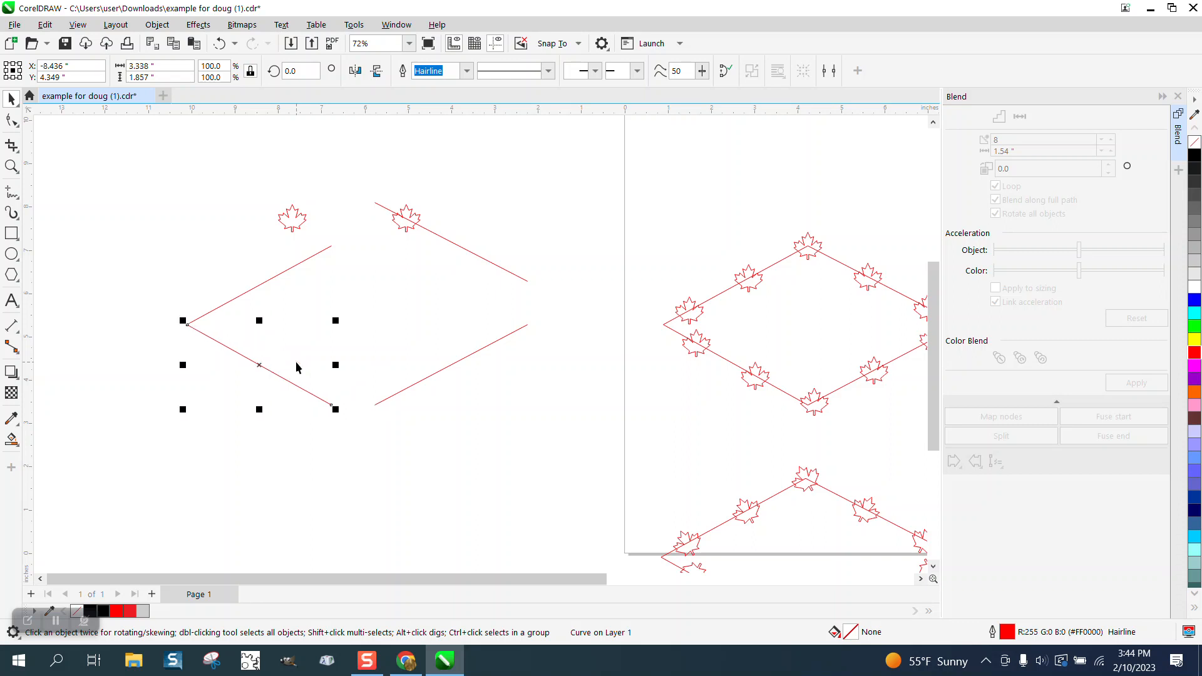
pyautogui.press('Down')
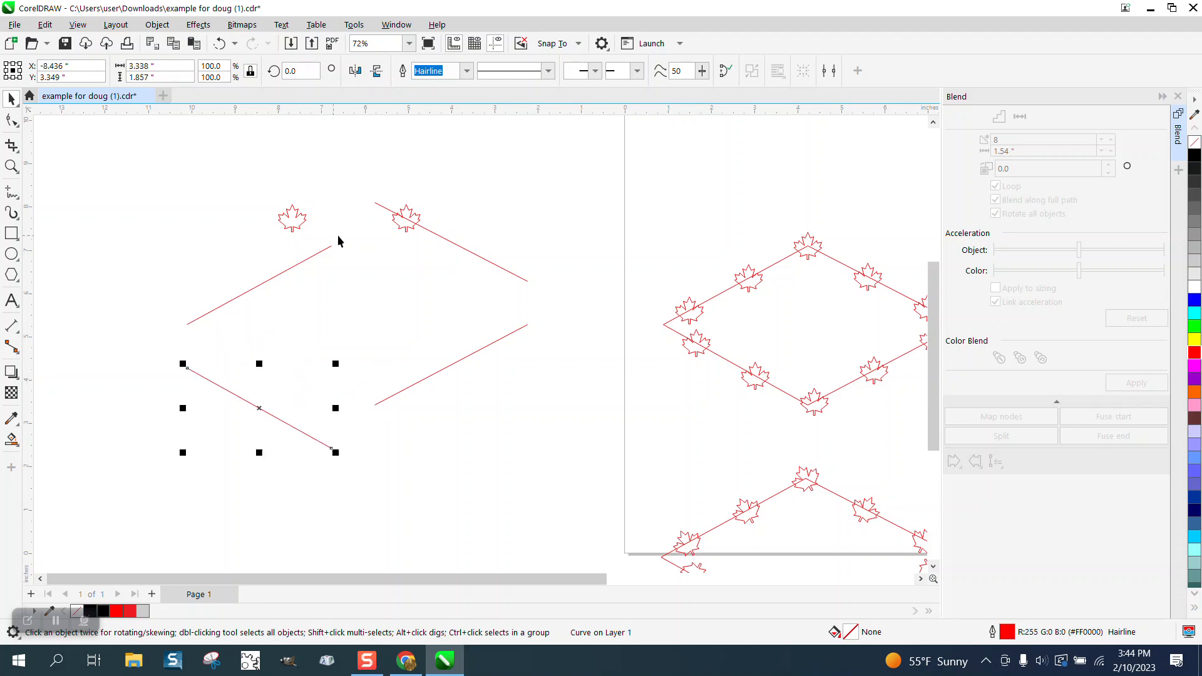
# Step: Duplicate the two loose maple leaves and place both pairs above the separated diamond lines
pyautogui.moveTo(261, 201); pyautogui.dragTo(475, 255)
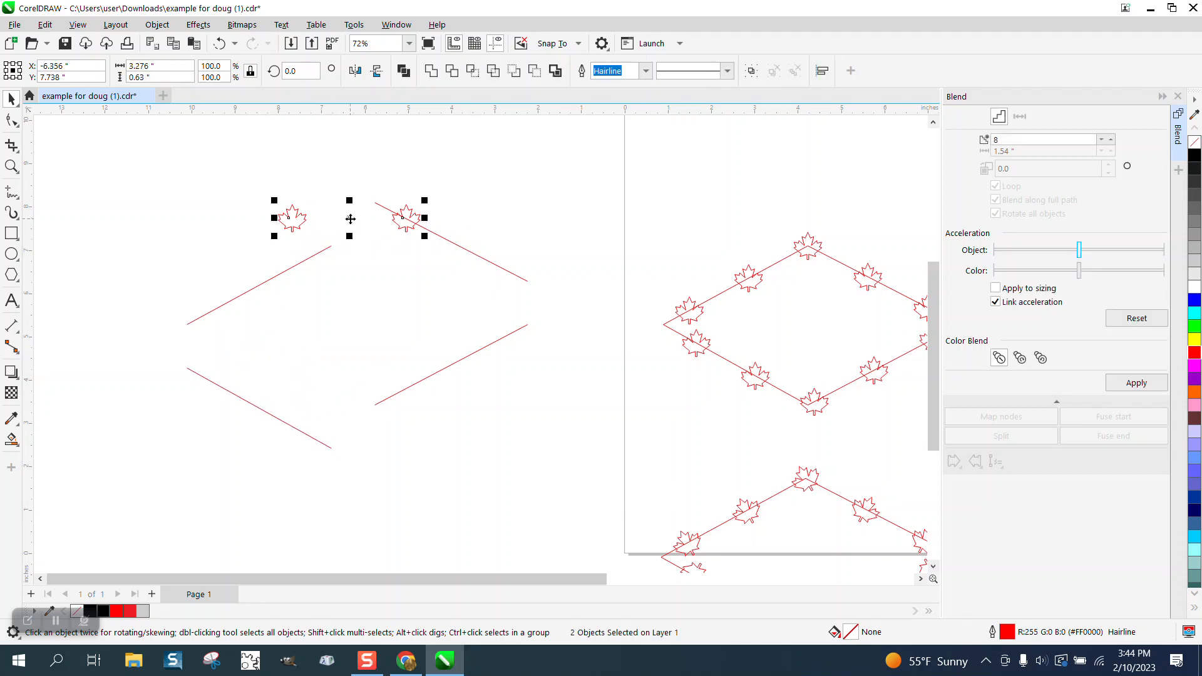
pyautogui.moveTo(350, 220); pyautogui.dragTo(639, 156)
pyautogui.click(410, 176)
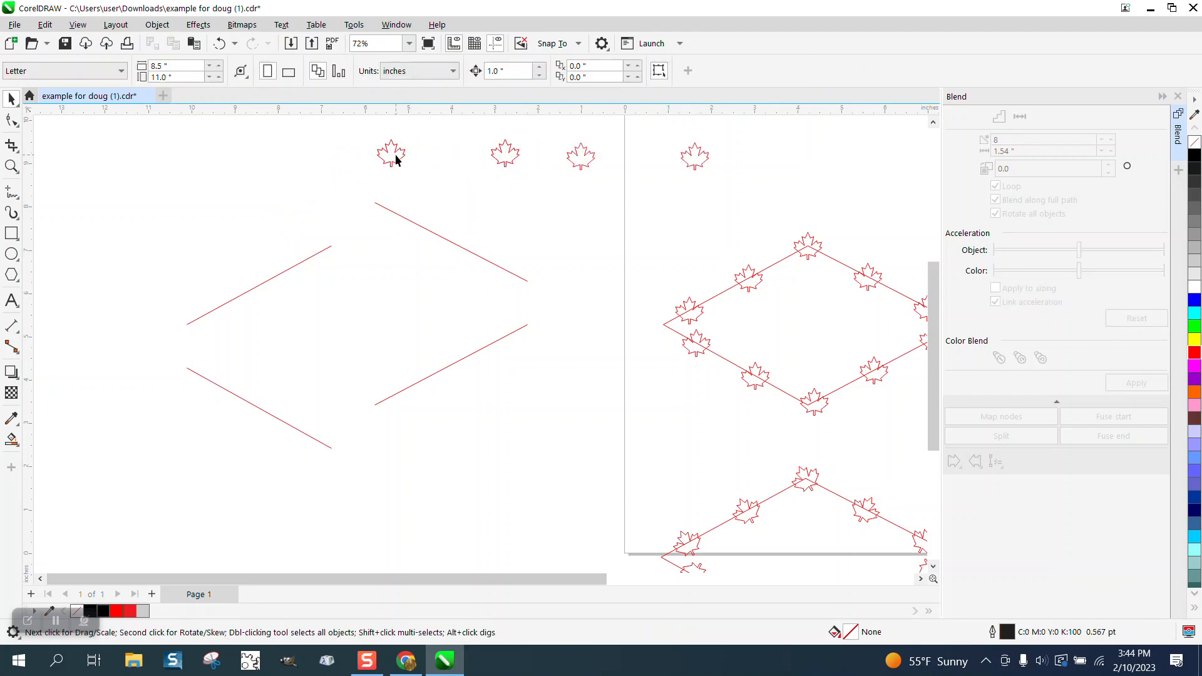
# Step: Center a loose leaf on the upper end of the upper-right line and place a copy of it on the line's lower end
pyautogui.moveTo(396, 159); pyautogui.dragTo(475, 258)
pyautogui.click(12, 166)
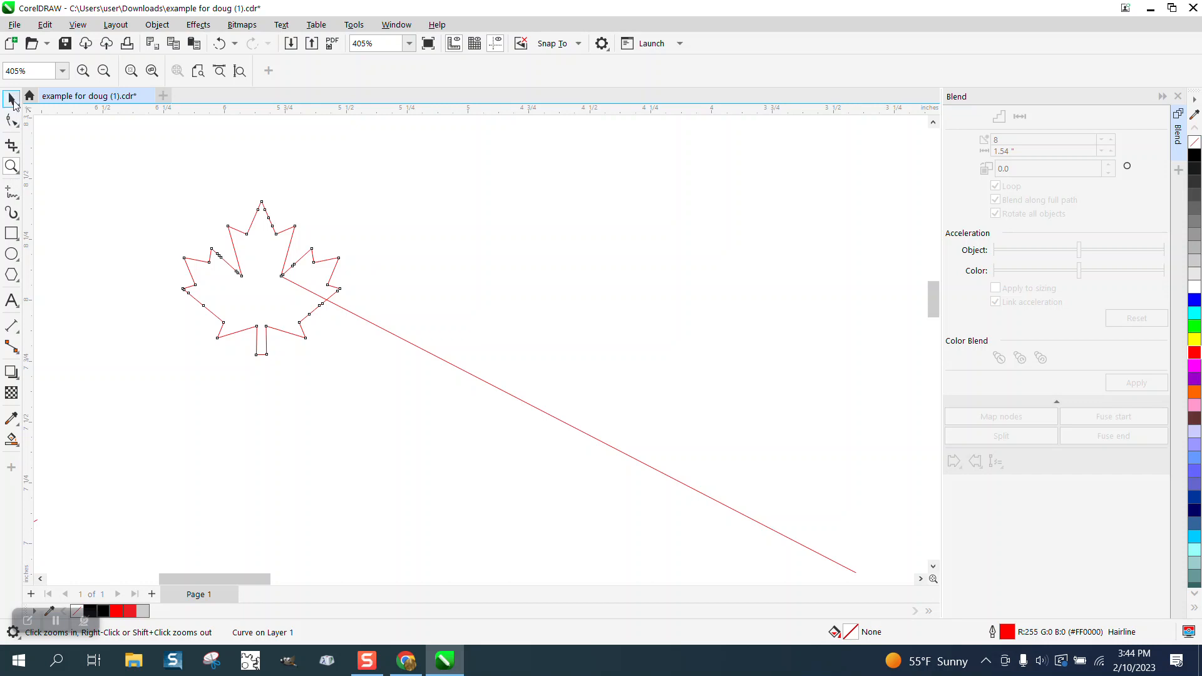
pyautogui.click(12, 99)
pyautogui.moveTo(261, 269)
pyautogui.mouseDown()
pyautogui.moveTo(275, 280)
pyautogui.moveTo(324, 265)
pyautogui.moveTo(282, 274)
pyautogui.mouseUp()
pyautogui.scroll(-4, 283, 235)
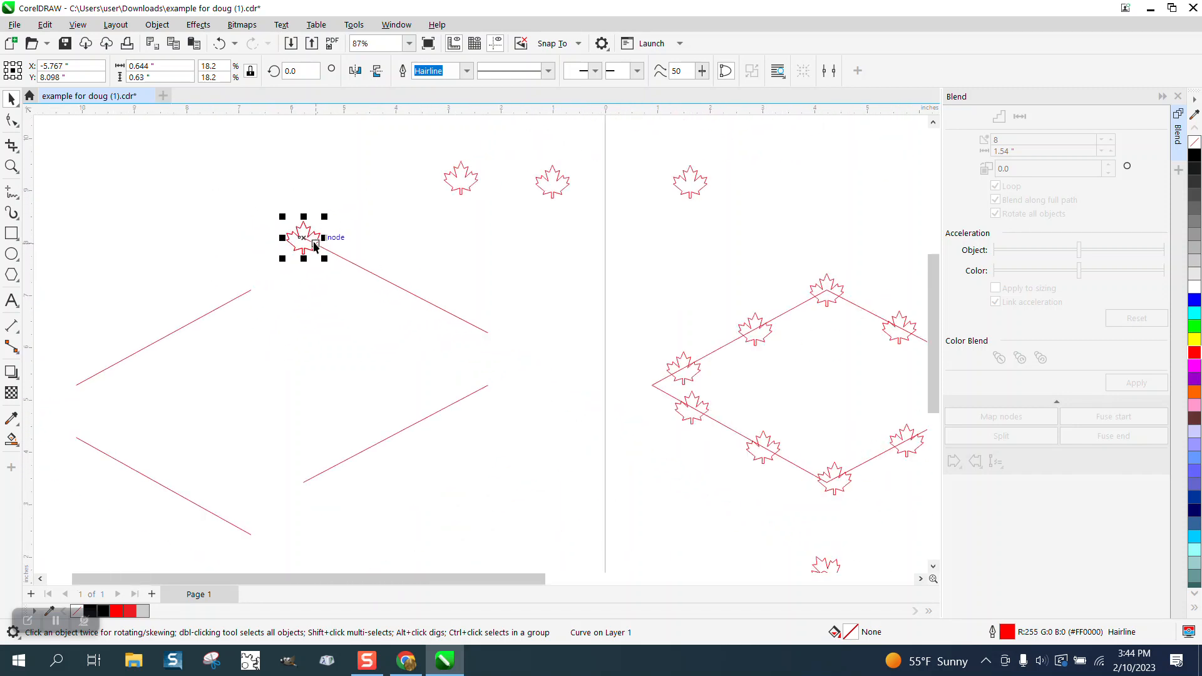
pyautogui.moveTo(305, 237); pyautogui.dragTo(501, 330)
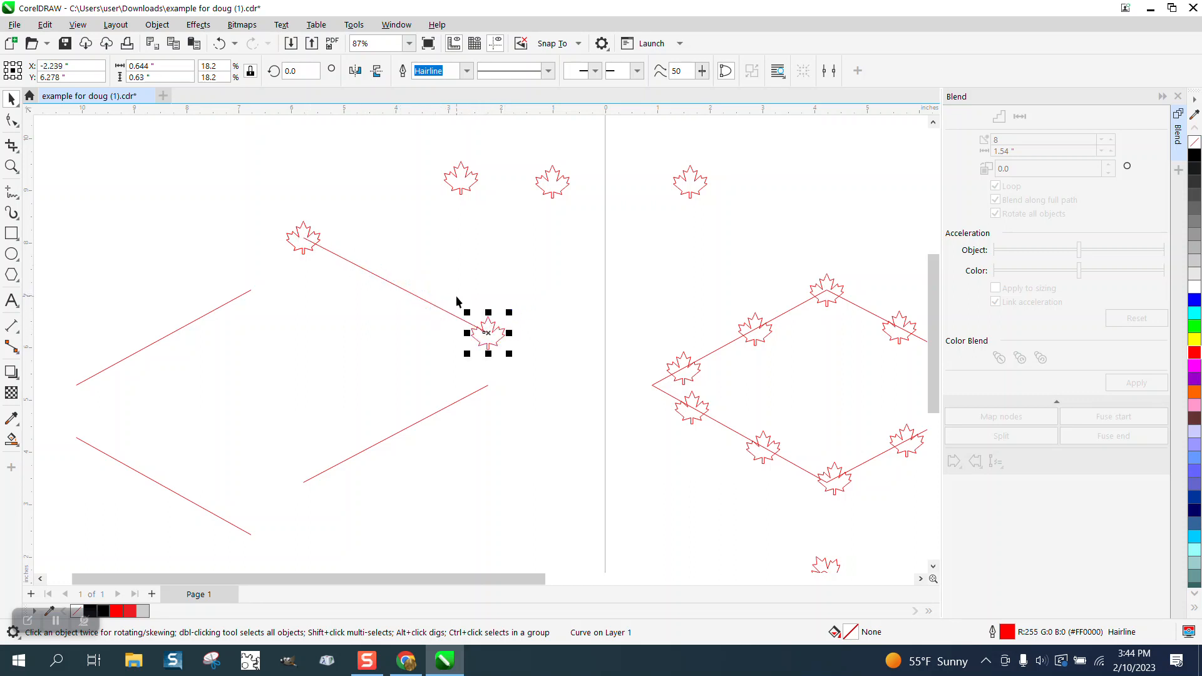
# Step: Blend the two leaves on the upper-right line with 2 steps
pyautogui.keyDown('shift'); pyautogui.click(319, 238); pyautogui.keyUp('shift')
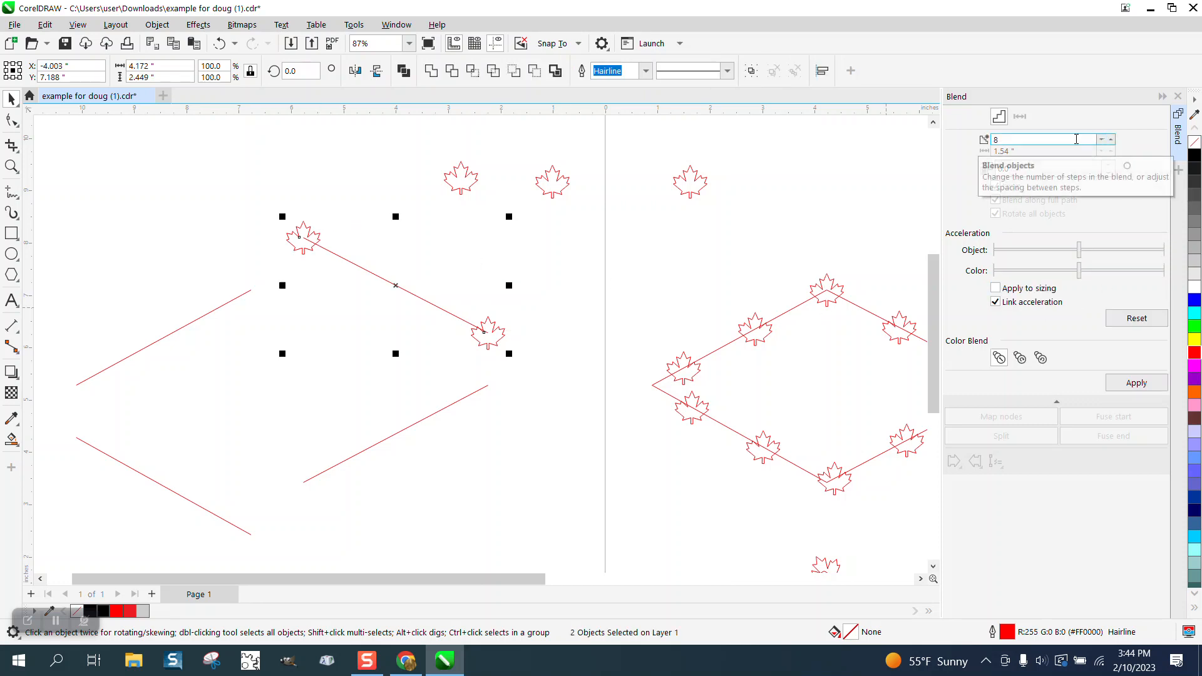
pyautogui.moveTo(1076, 139); pyautogui.dragTo(956, 142)
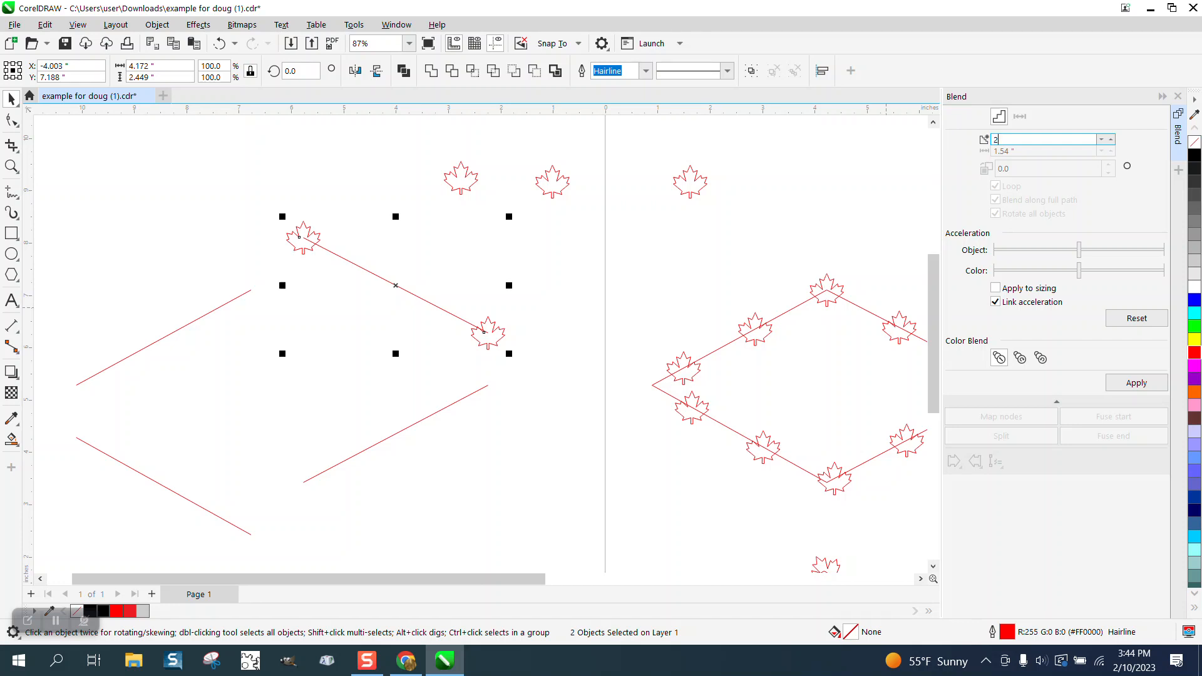
pyautogui.click(1148, 383)
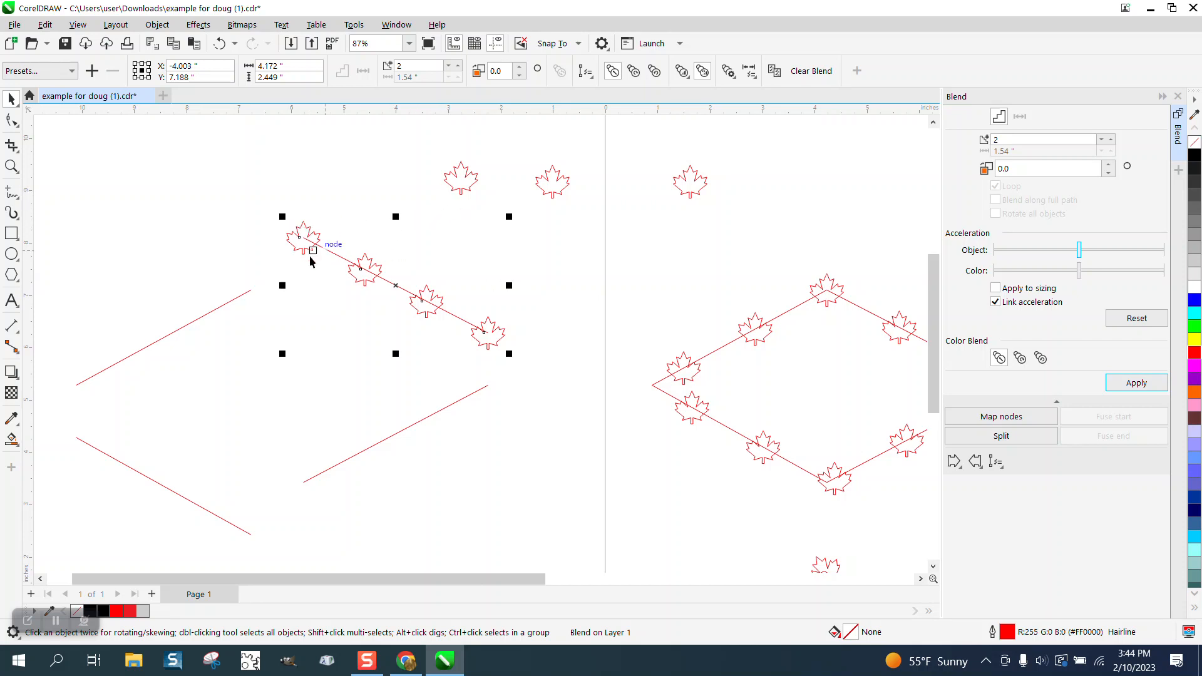
pyautogui.click(367, 196)
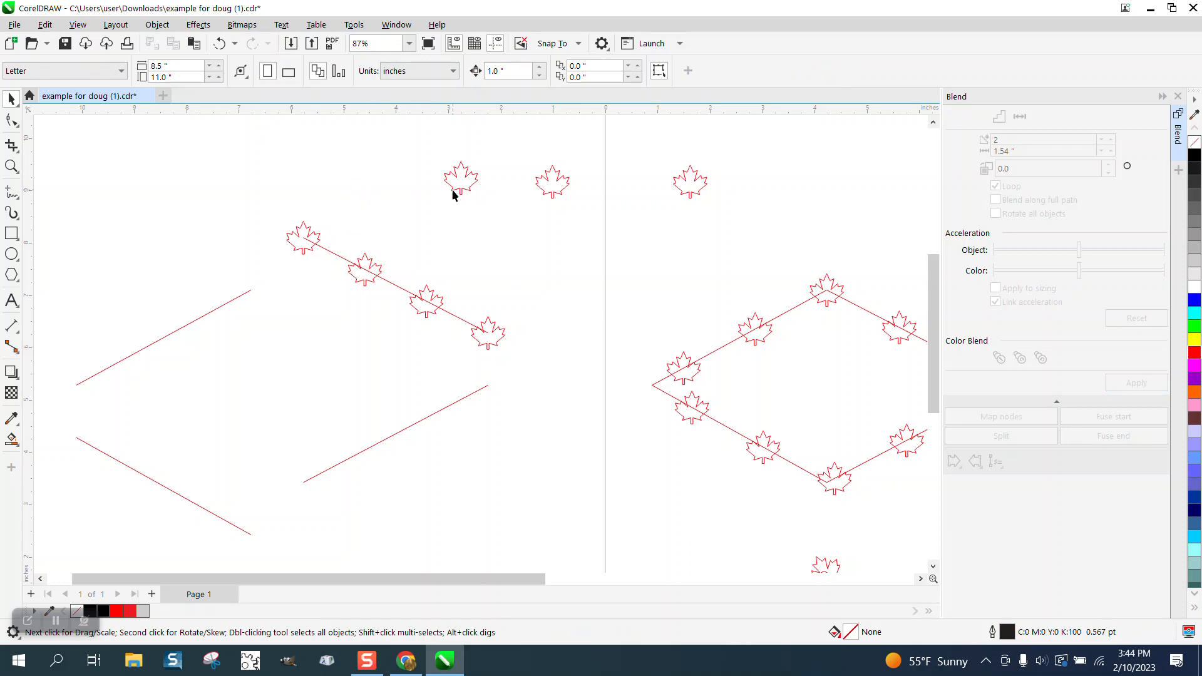
# Step: Place one loose leaf on the upper end of the upper-left line and another on its lower end
pyautogui.moveTo(454, 195); pyautogui.dragTo(251, 290)
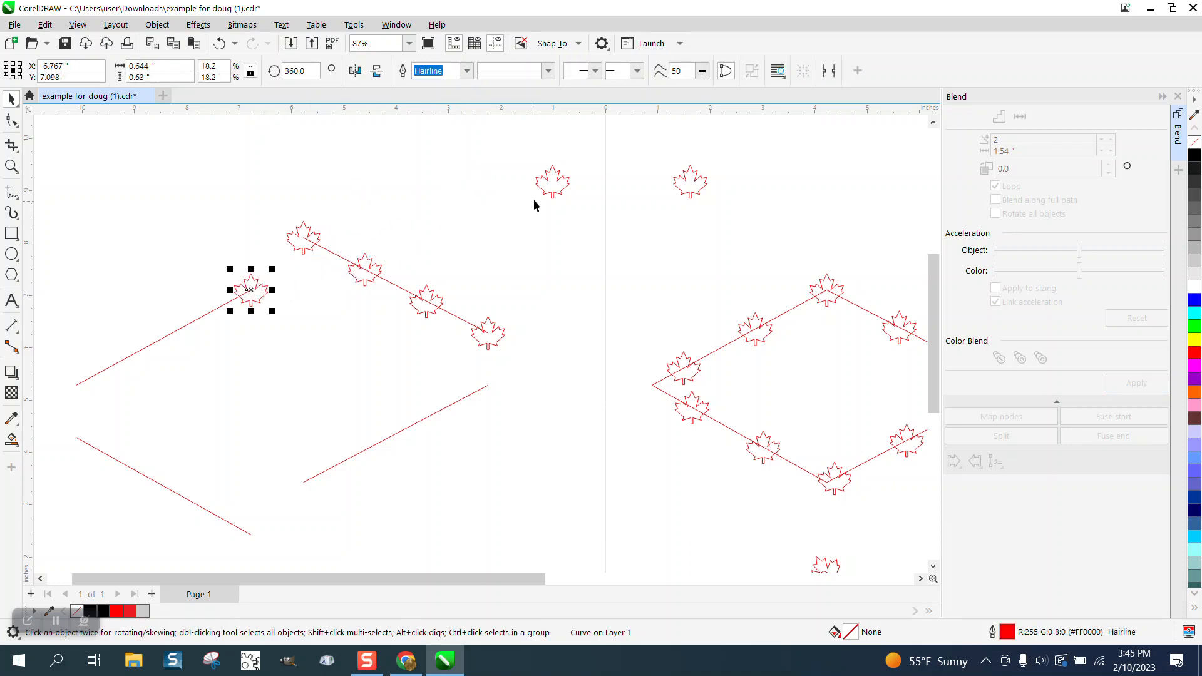
pyautogui.moveTo(551, 198); pyautogui.dragTo(78, 394)
pyautogui.click(11, 166)
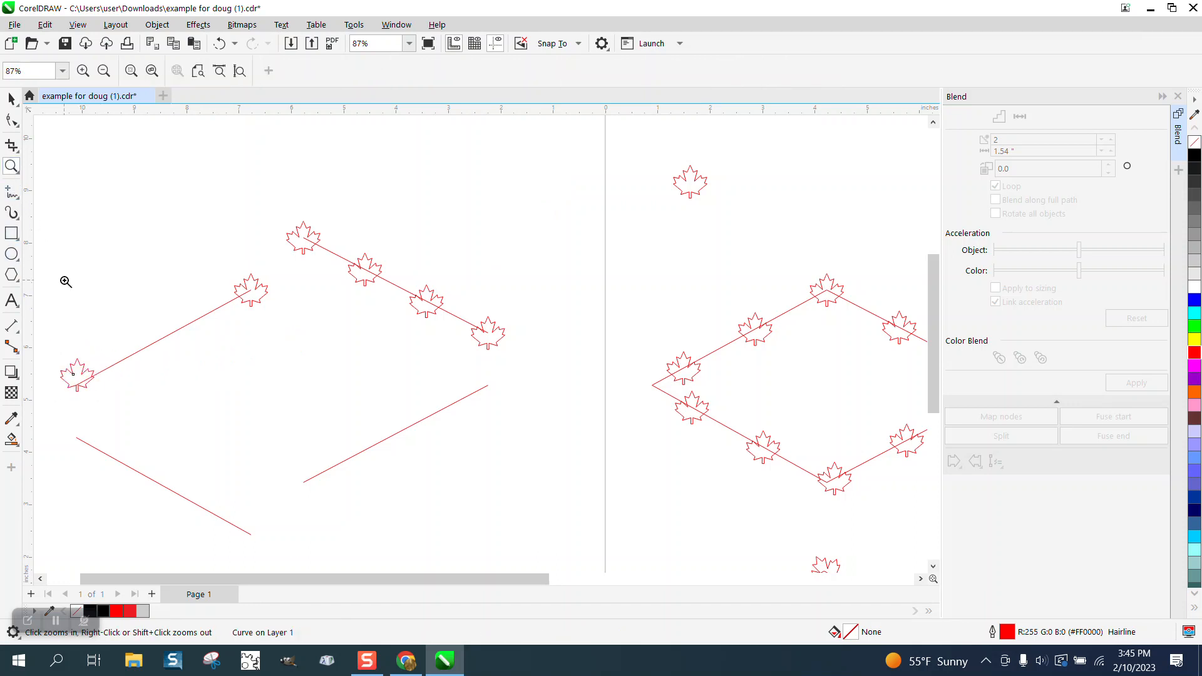
pyautogui.moveTo(211, 433); pyautogui.dragTo(223, 426)
pyautogui.click(11, 99)
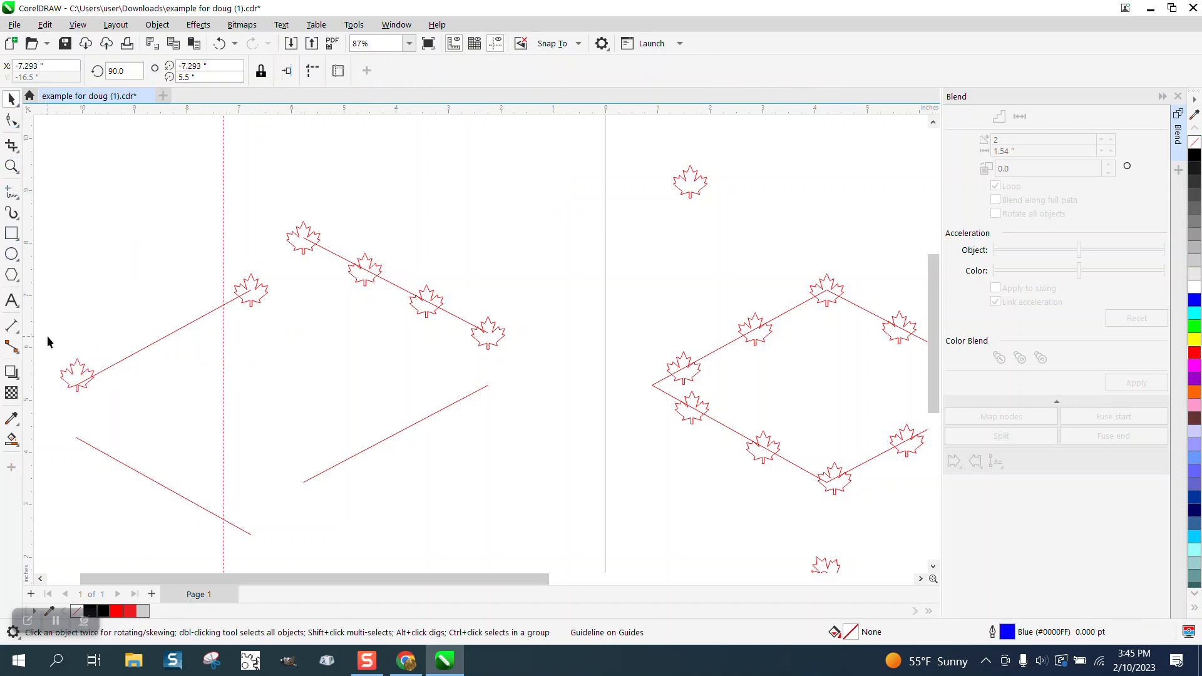
pyautogui.click(82, 368)
pyautogui.moveTo(81, 368); pyautogui.dragTo(76, 388)
pyautogui.click(165, 382)
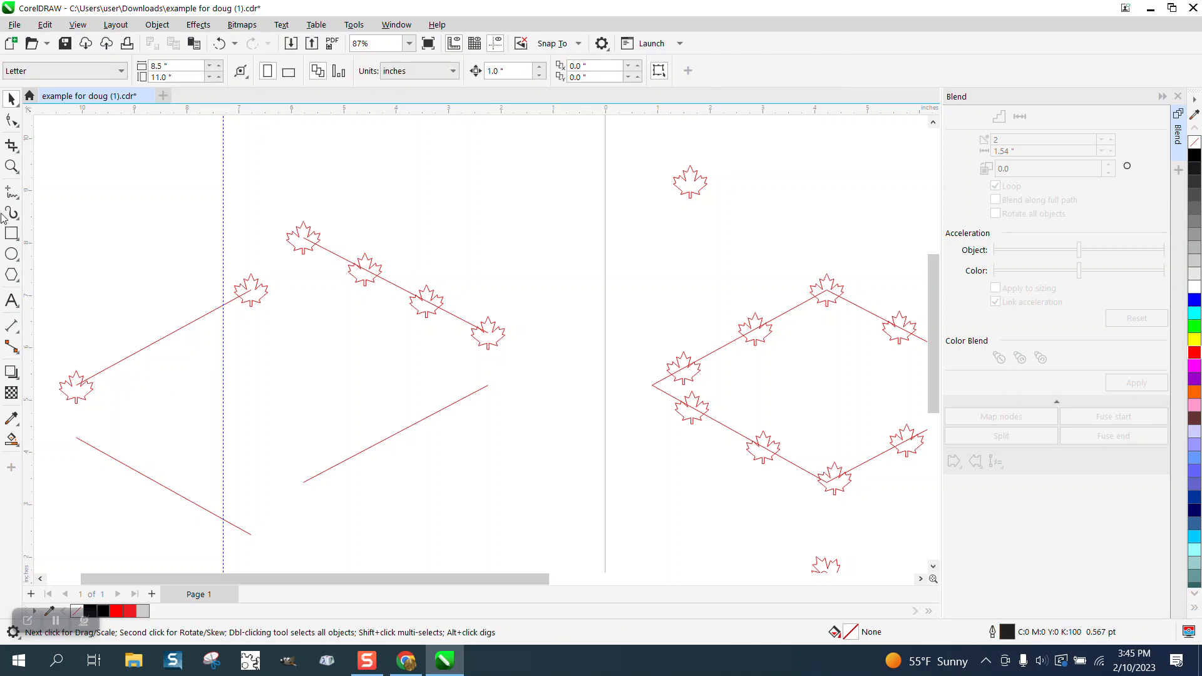
# Step: Align the center of the lower leaf precisely with the lower end of the upper-left line
pyautogui.click(11, 167)
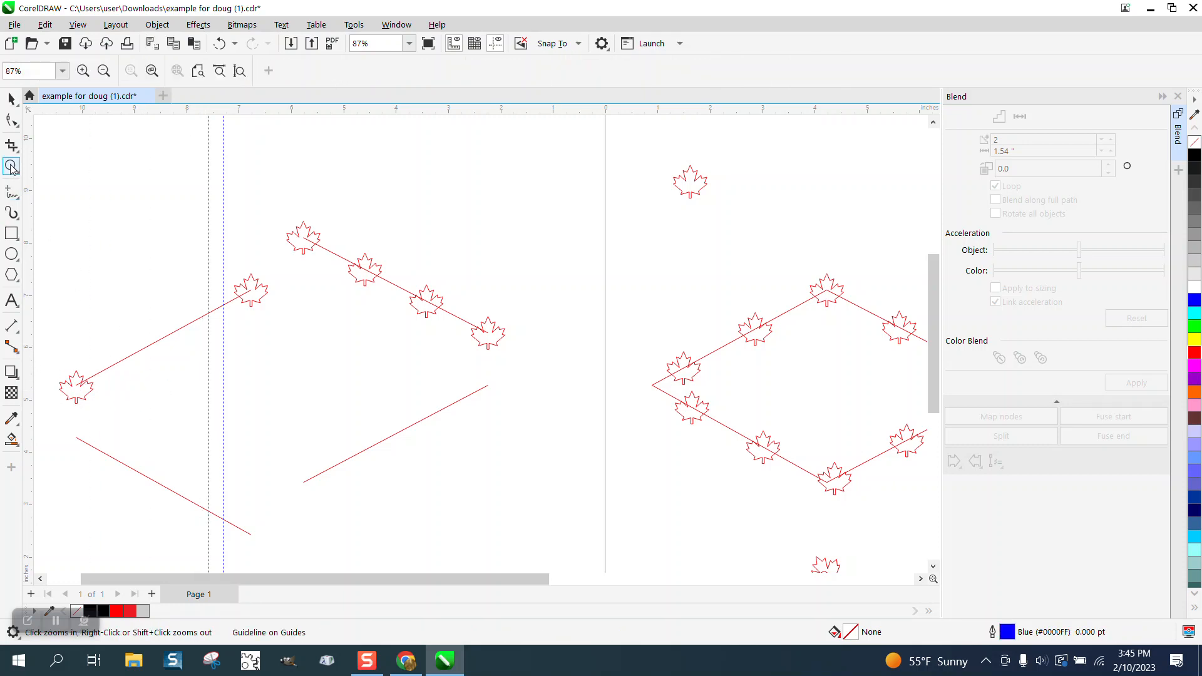
pyautogui.moveTo(49, 368); pyautogui.dragTo(201, 434)
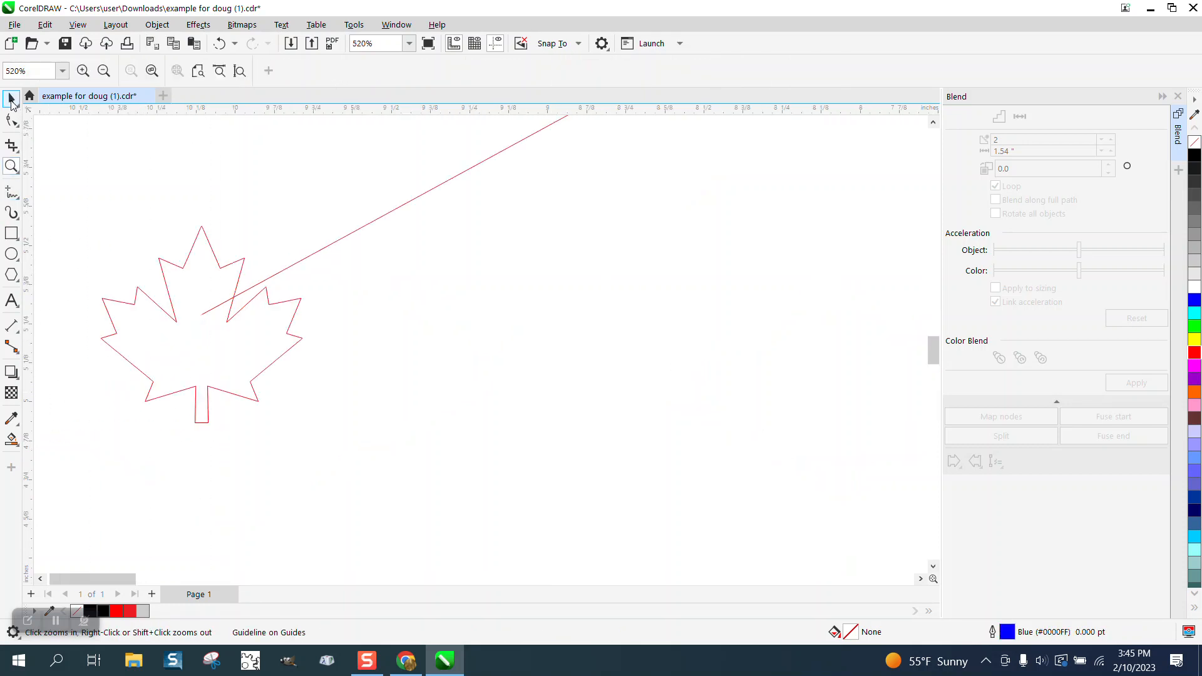
pyautogui.click(11, 99)
pyautogui.click(236, 319)
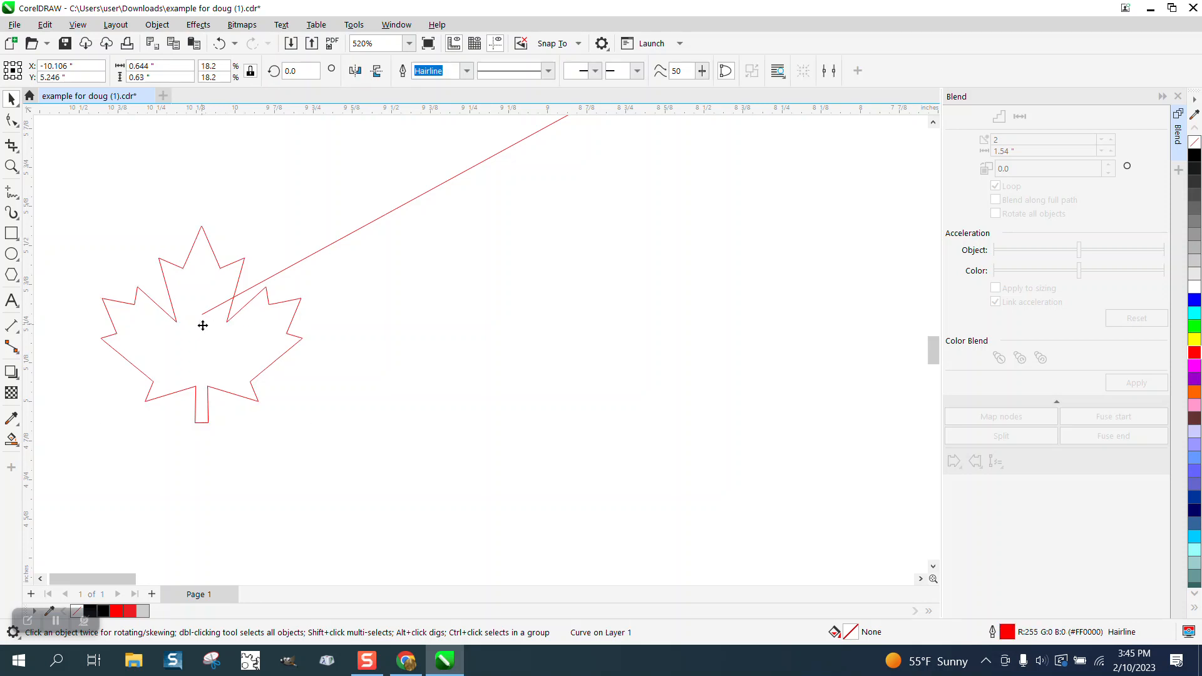
pyautogui.moveTo(203, 325); pyautogui.dragTo(202, 316)
pyautogui.scroll(-5, 227, 389)
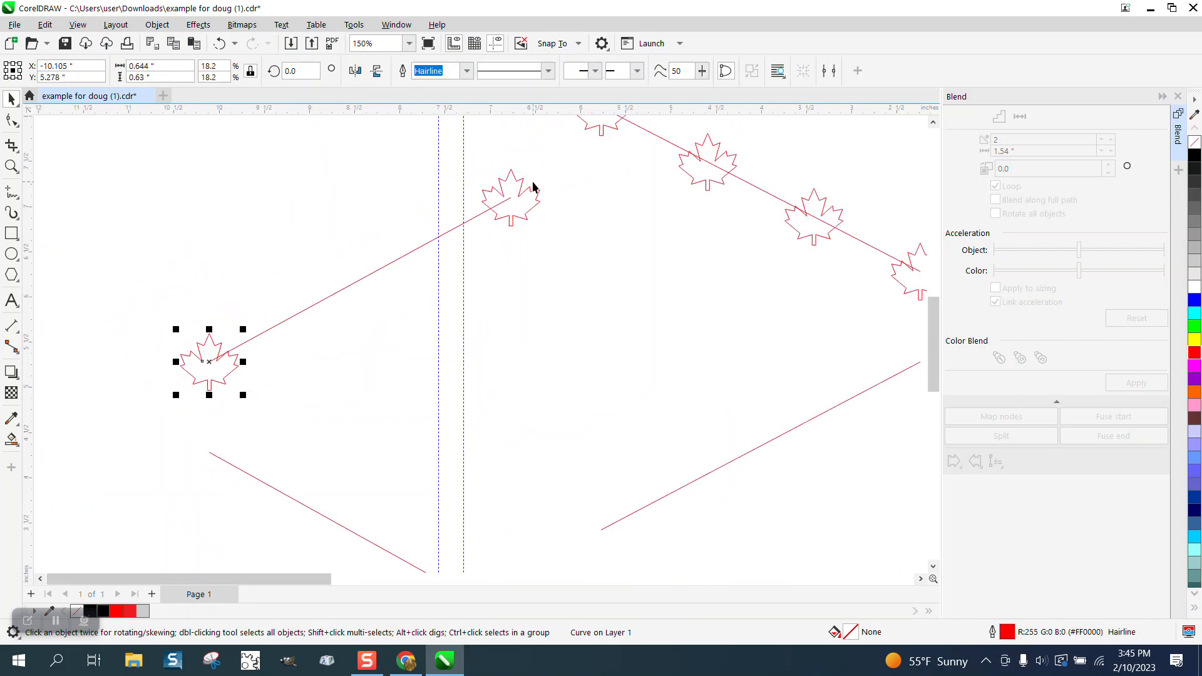
# Step: Blend the two leaves on the upper-left line with 2 steps and break the blend apart
pyautogui.keyDown('shift'); pyautogui.click(524, 179); pyautogui.keyUp('shift')
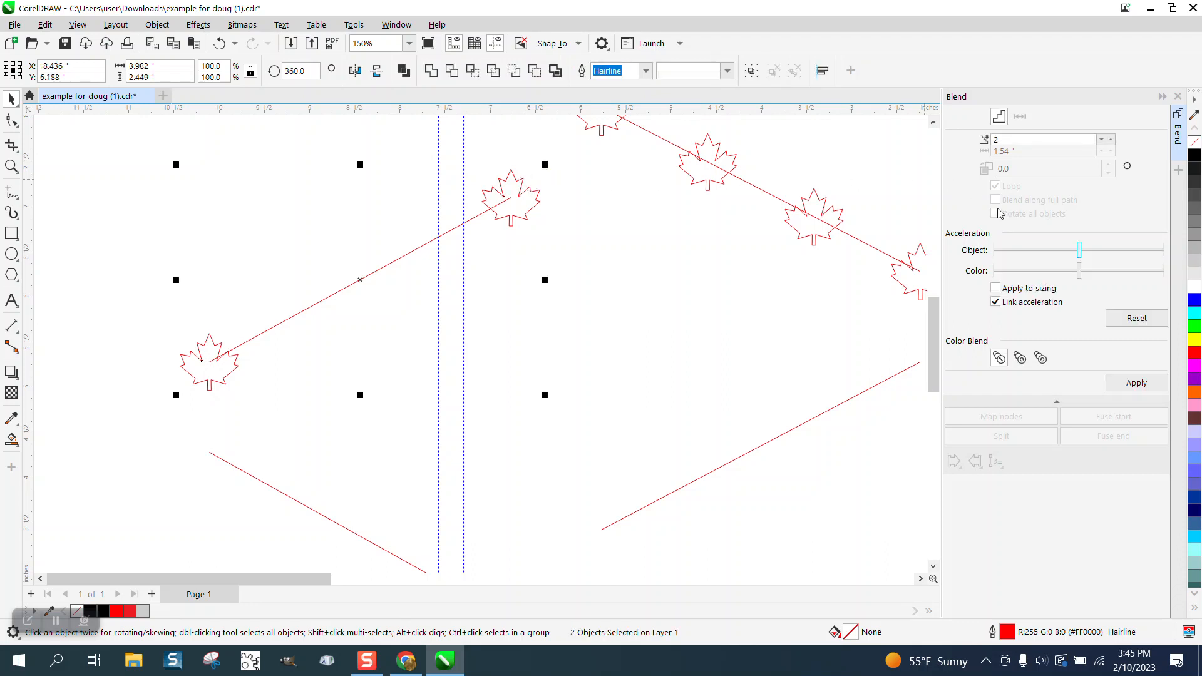
pyautogui.click(1131, 382)
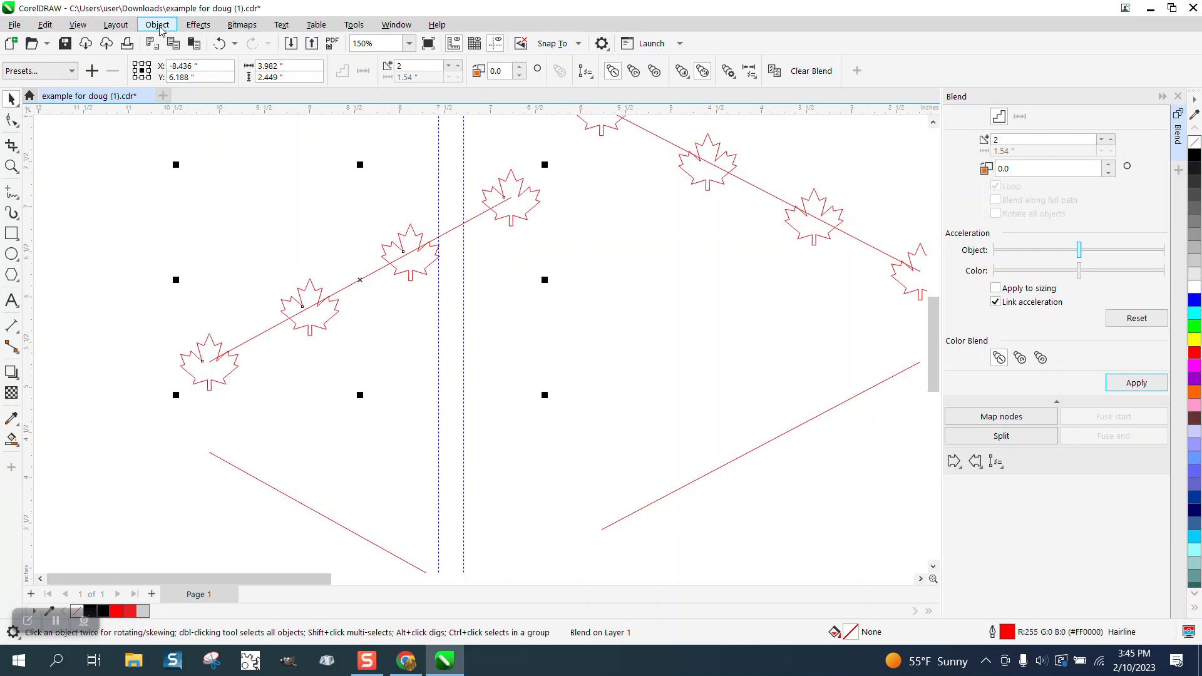
pyautogui.click(160, 27)
pyautogui.click(181, 362)
pyautogui.click(304, 242)
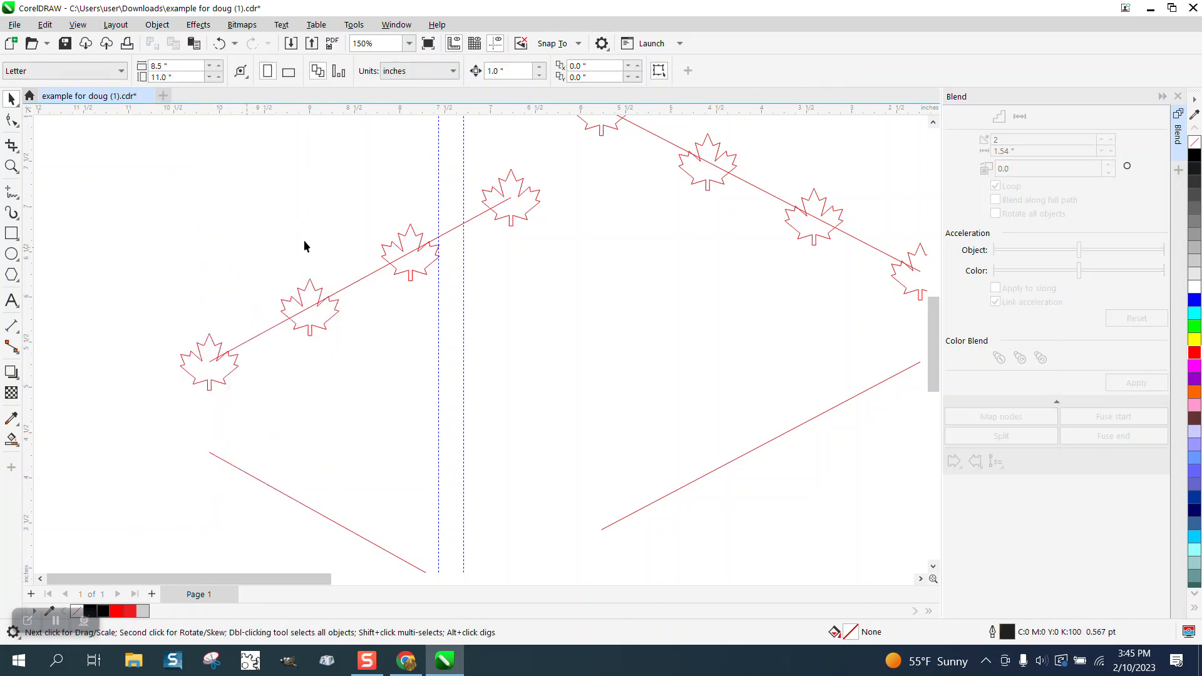
# Step: Delete the leaf at the upper end of the upper-left line
pyautogui.click(526, 220)
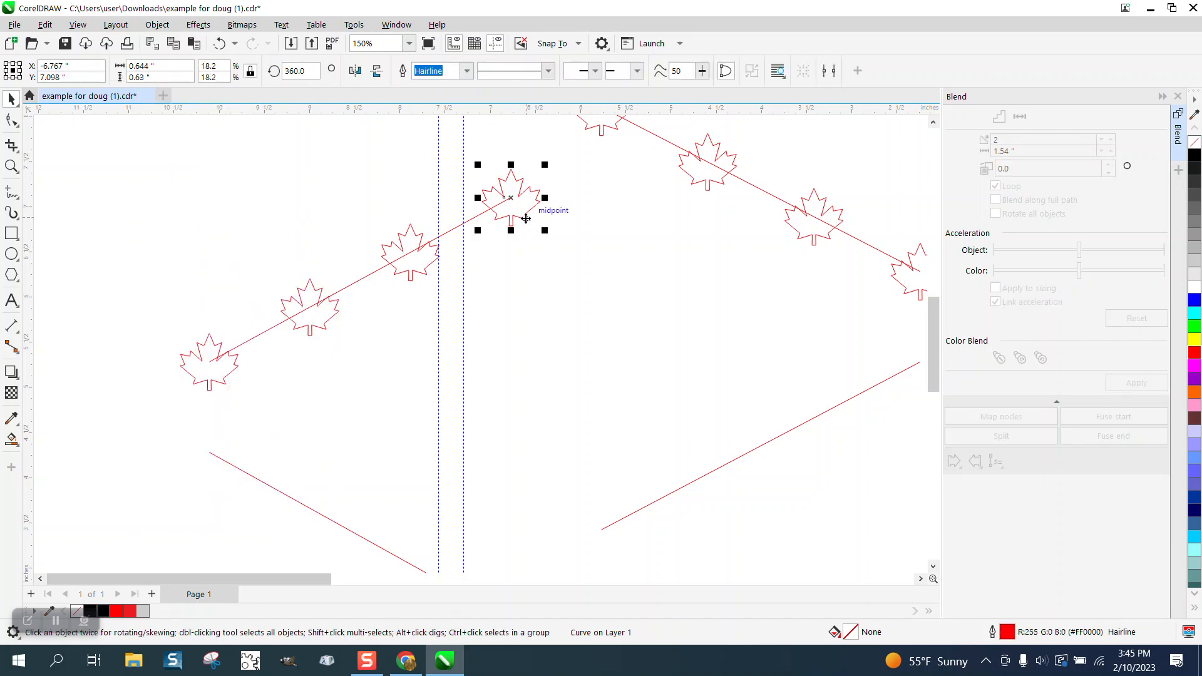
pyautogui.press('Escape')
pyautogui.scroll(-4, 511, 223)
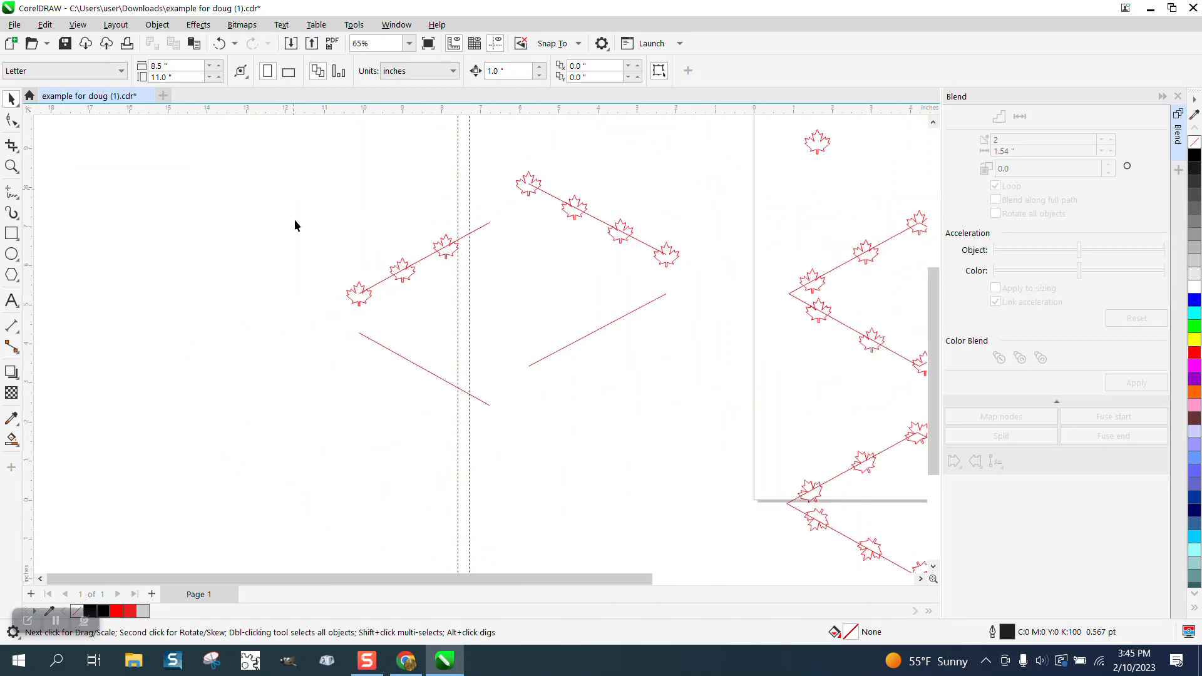
# Step: Nudge the upper-left line together with its leaves 1 inch right and 1 inch up
pyautogui.moveTo(544, 310); pyautogui.dragTo(547, 328)
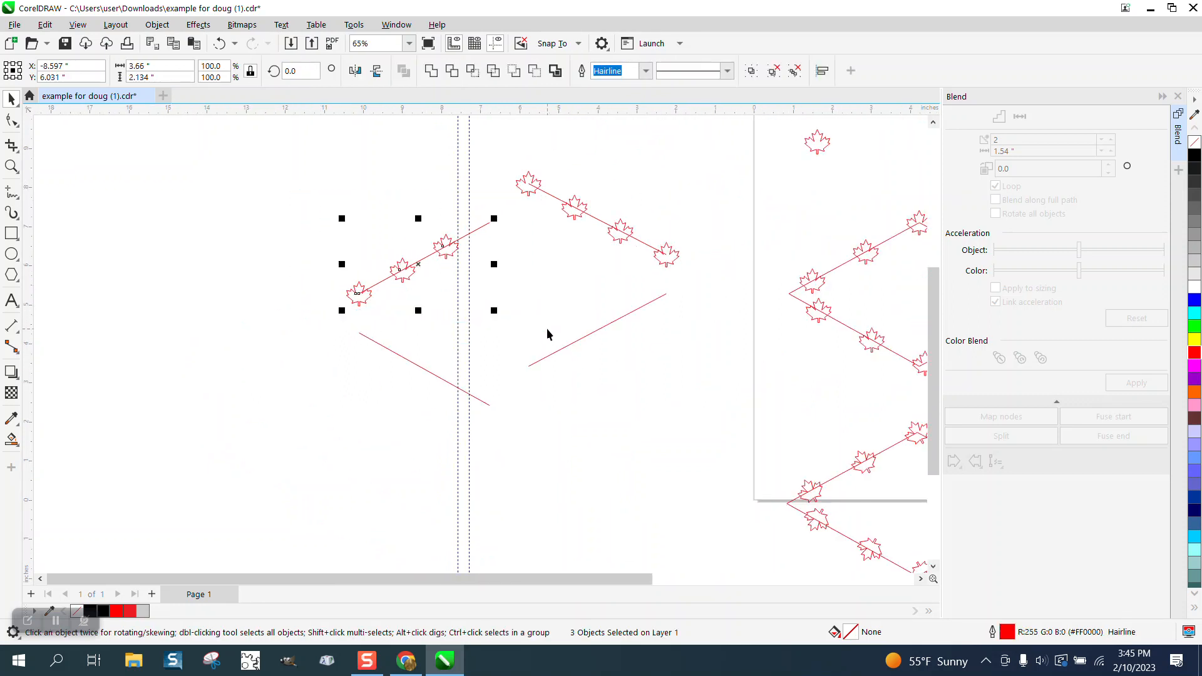
pyautogui.press('Right')
pyautogui.press('Up')
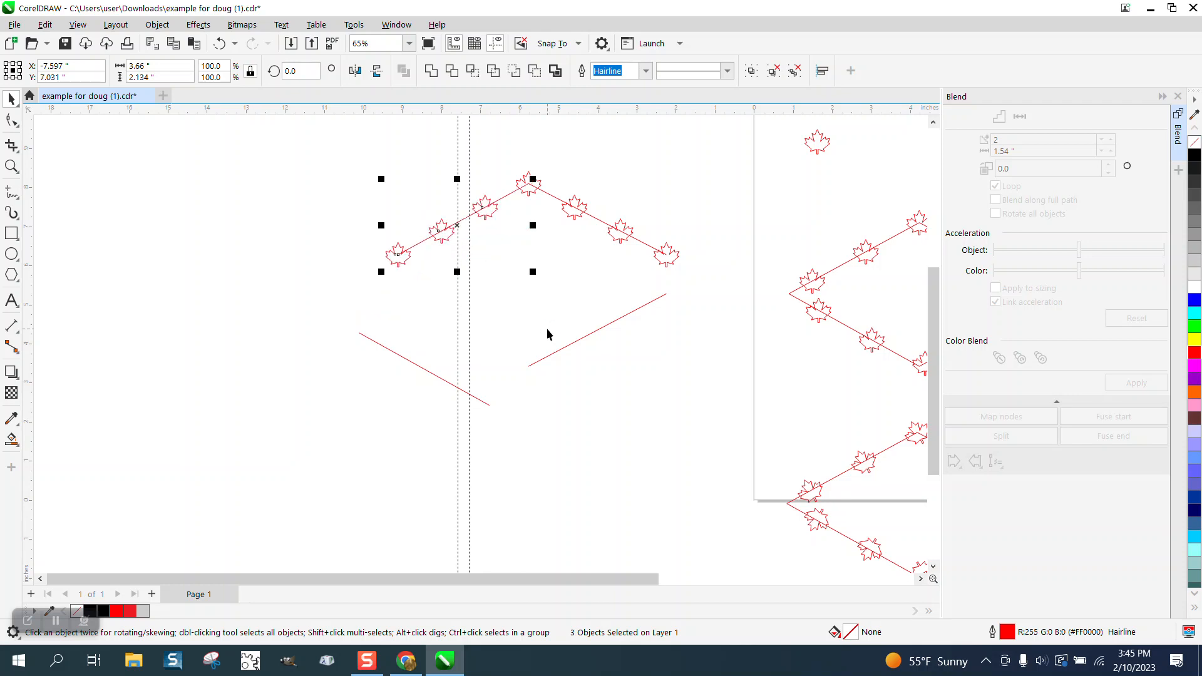
pyautogui.click(261, 220)
# Step: Examine the leaf spacing along the two joined upper sides of the diamond up close
pyautogui.click(12, 166)
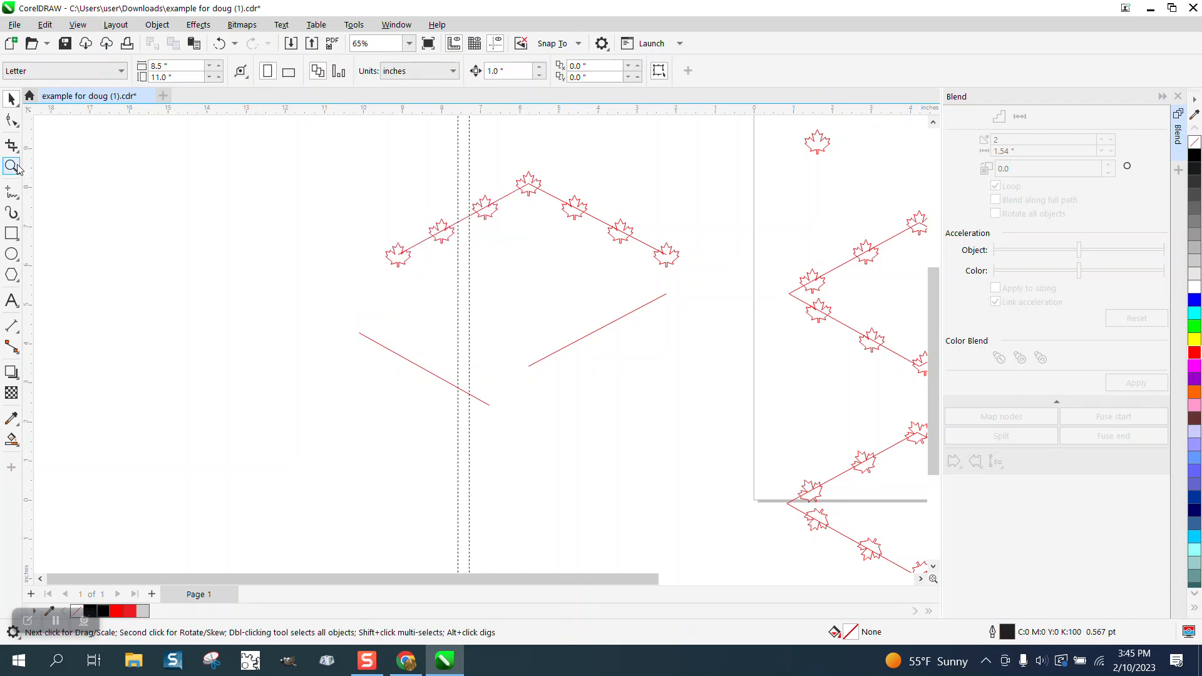
pyautogui.moveTo(355, 149); pyautogui.dragTo(695, 317)
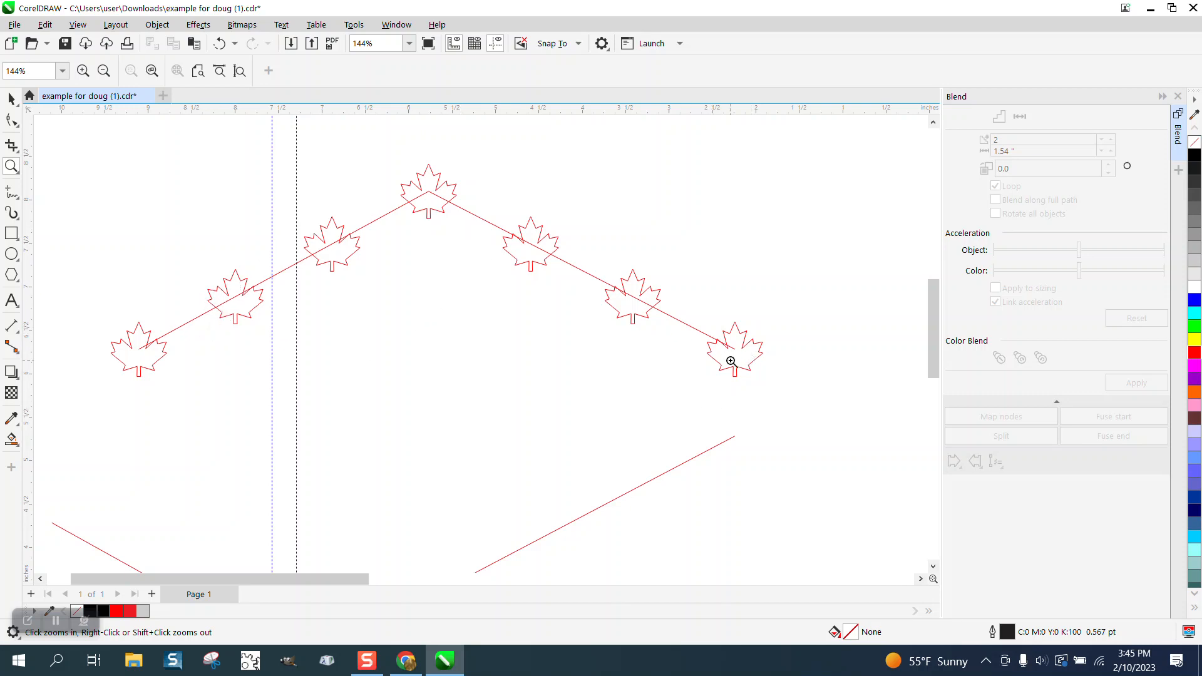
pyautogui.scroll(-3, 343, 219)
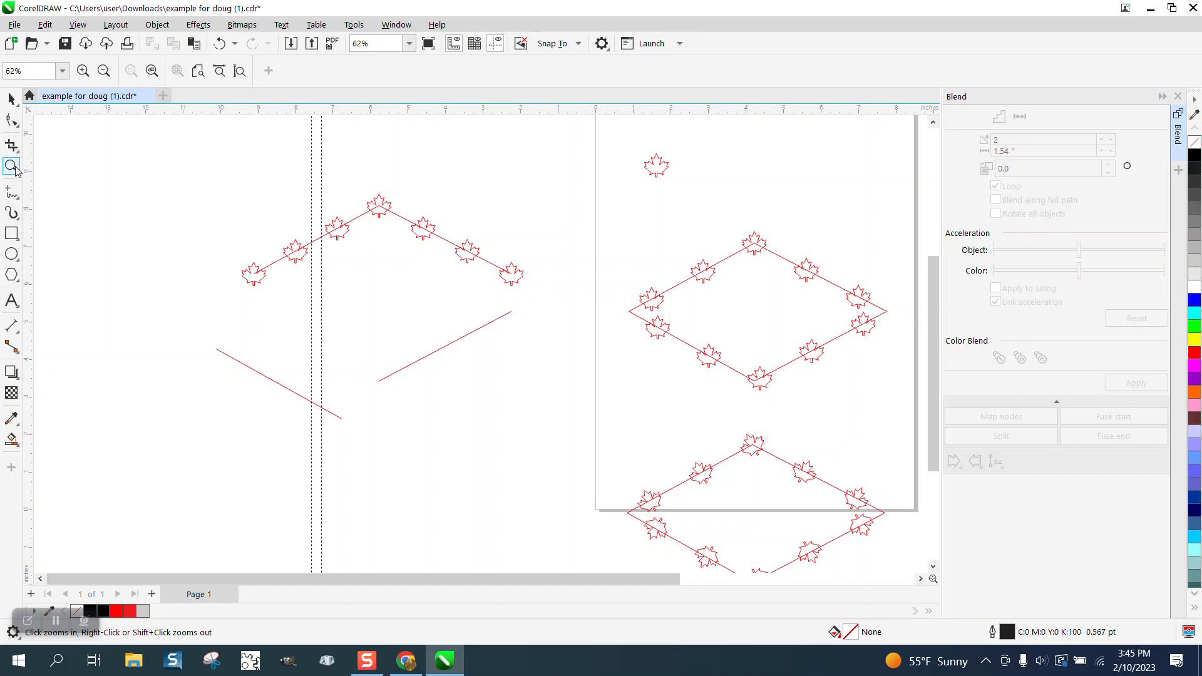
pyautogui.moveTo(216, 180); pyautogui.dragTo(658, 367)
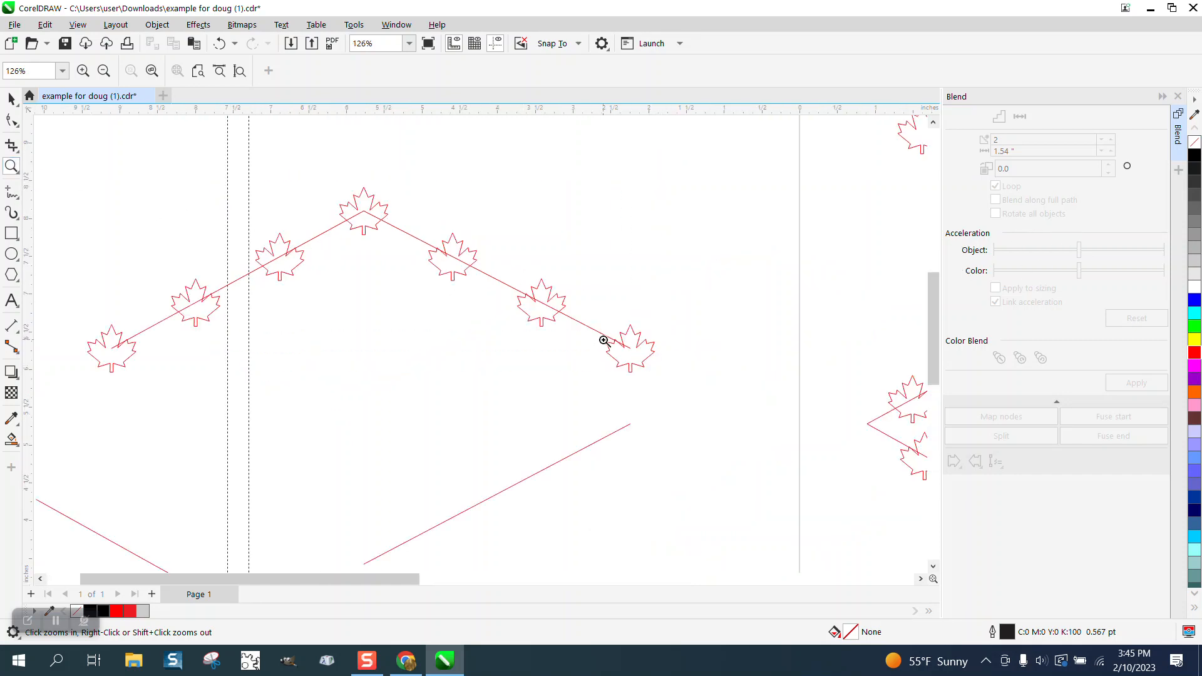
pyautogui.scroll(-1, 398, 274)
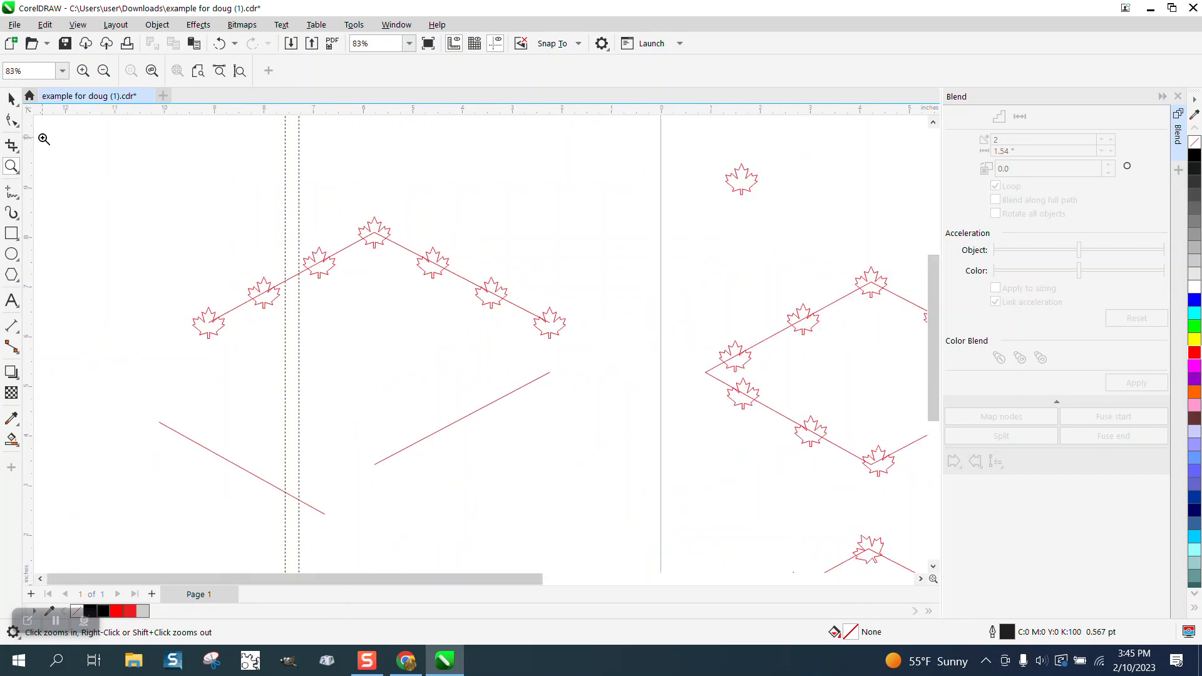
# Step: Place a copy of the leftmost maple leaf centred on each end of the lower-left line
pyautogui.click(11, 99)
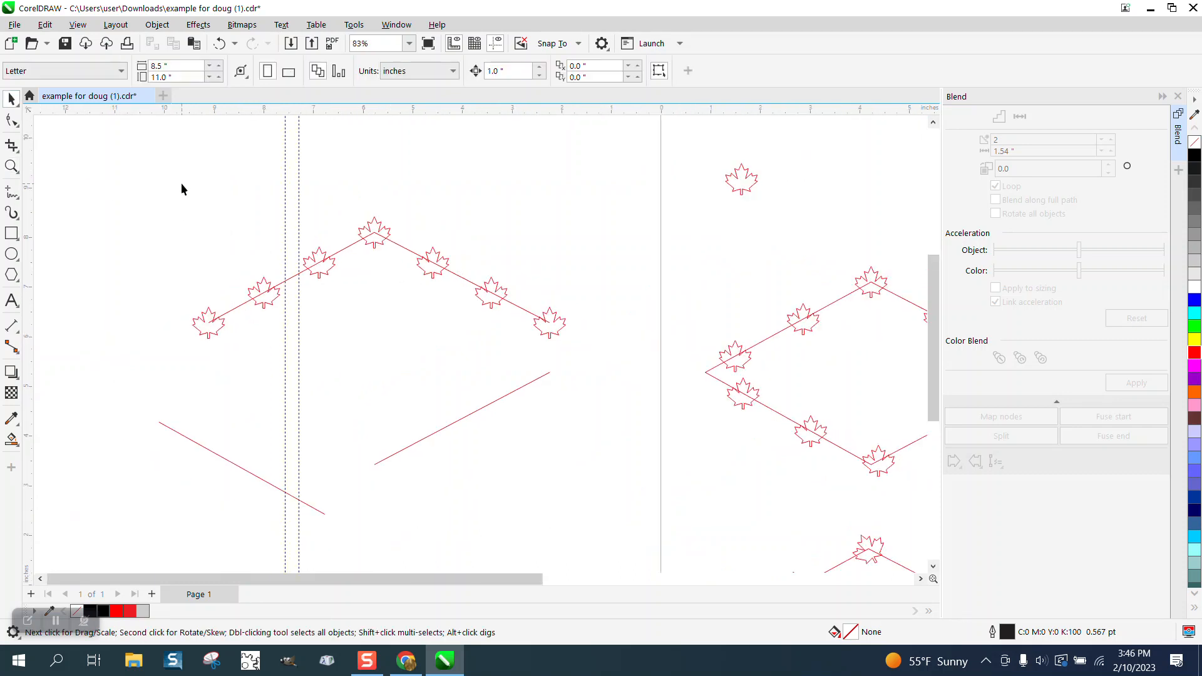
pyautogui.click(213, 334)
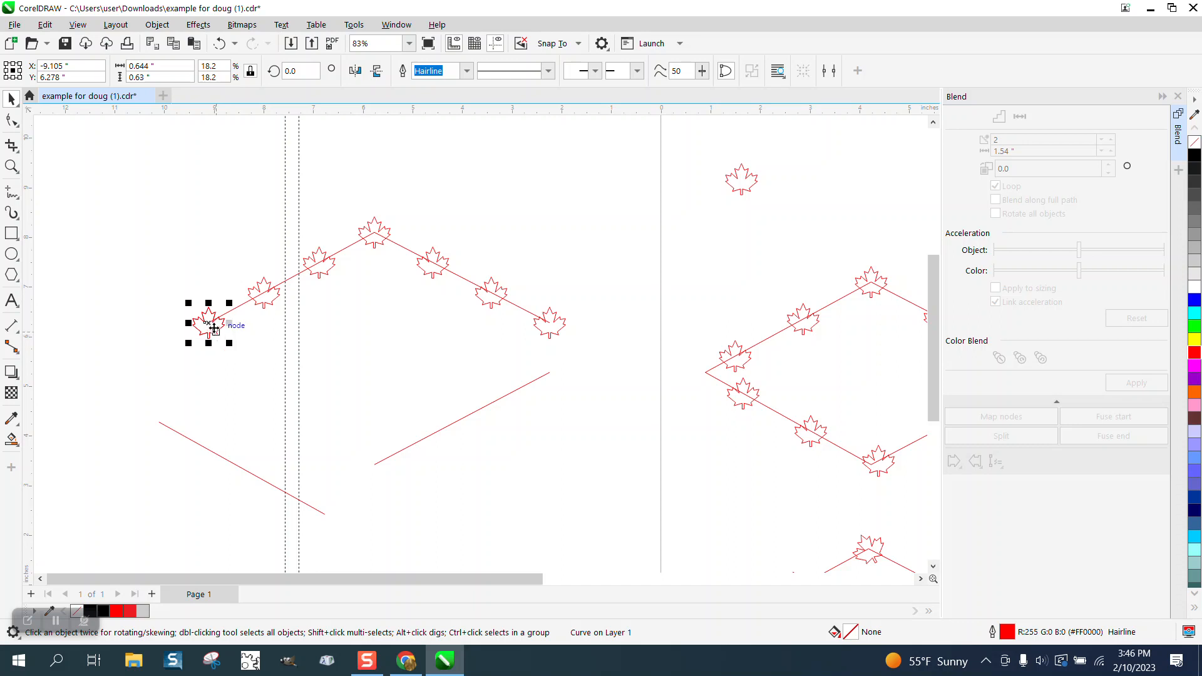
pyautogui.moveTo(217, 337); pyautogui.dragTo(163, 419)
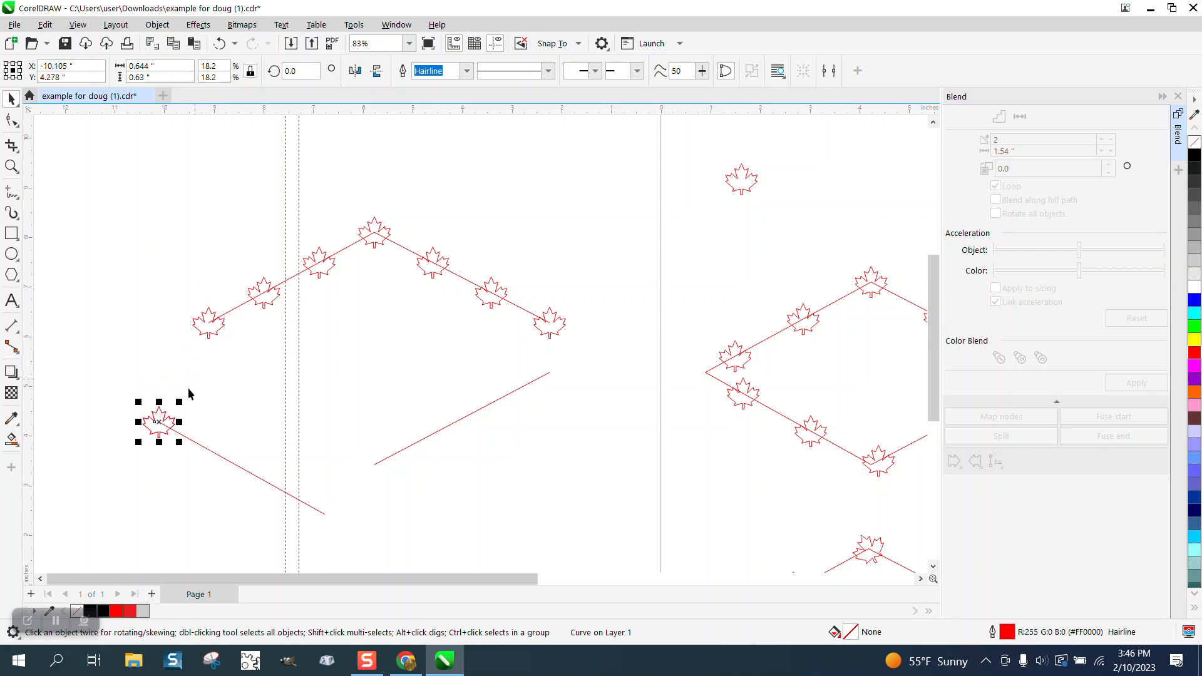
pyautogui.moveTo(160, 422); pyautogui.dragTo(324, 515)
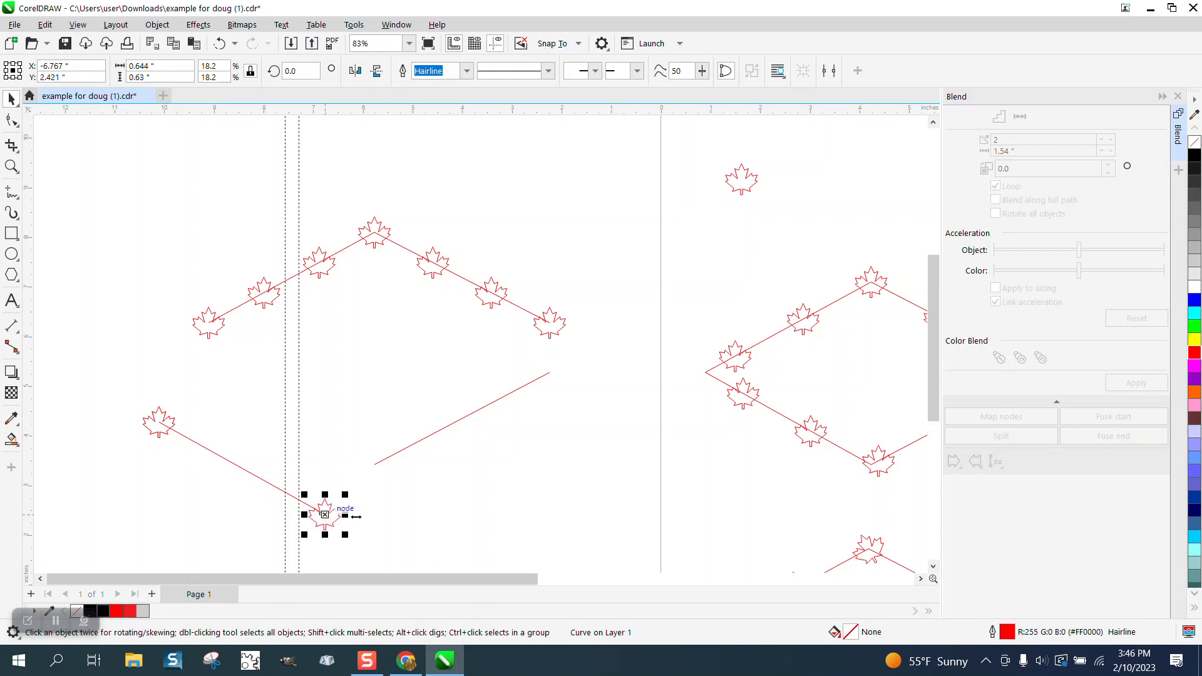
pyautogui.click(12, 166)
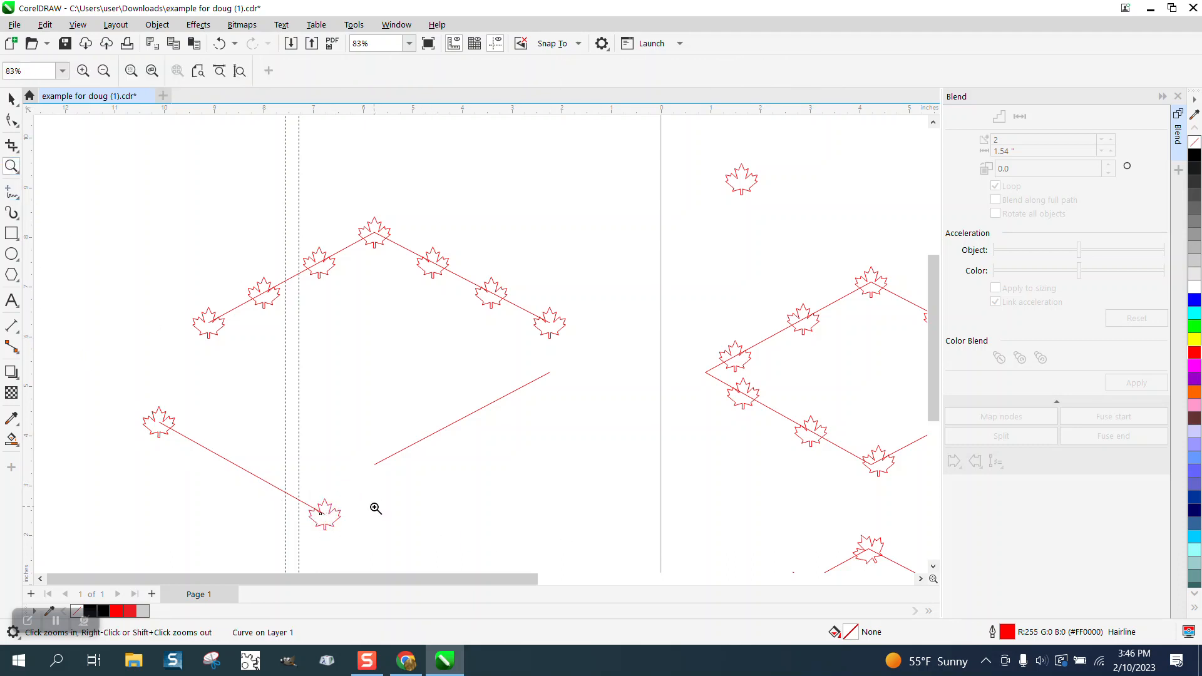
pyautogui.moveTo(400, 553); pyautogui.dragTo(287, 476)
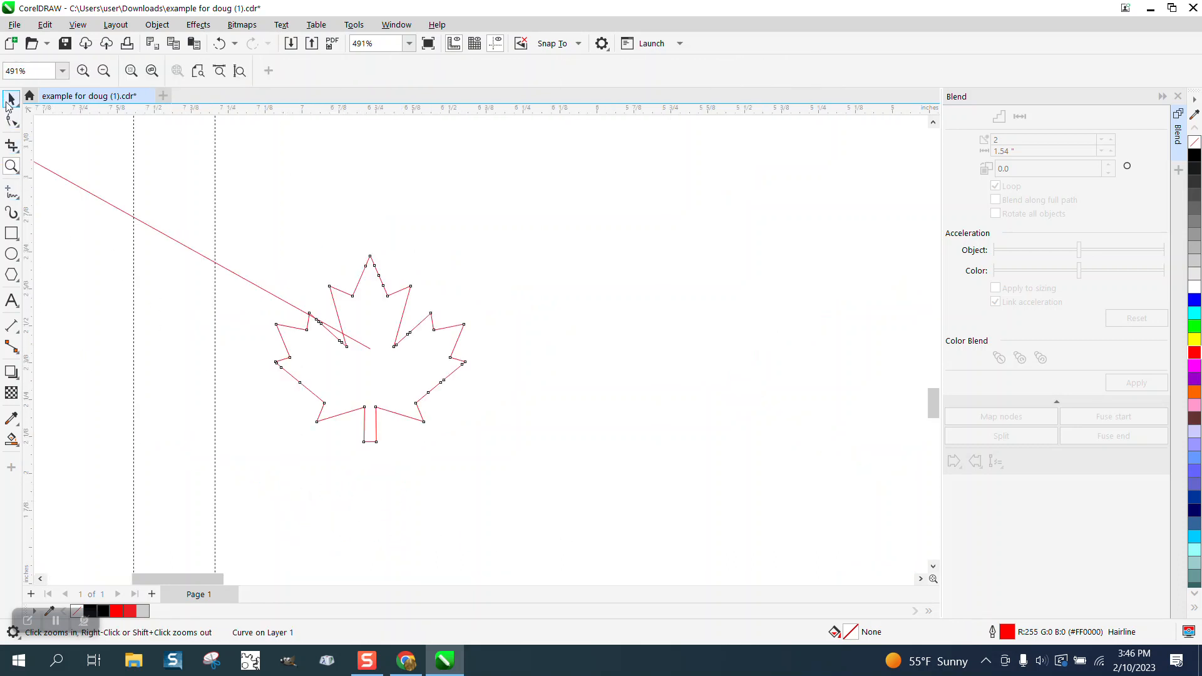
pyautogui.click(10, 99)
# Step: Blend the two leaves on the lower-left line with 2 steps and break the blend apart
pyautogui.scroll(-5, 549, 377)
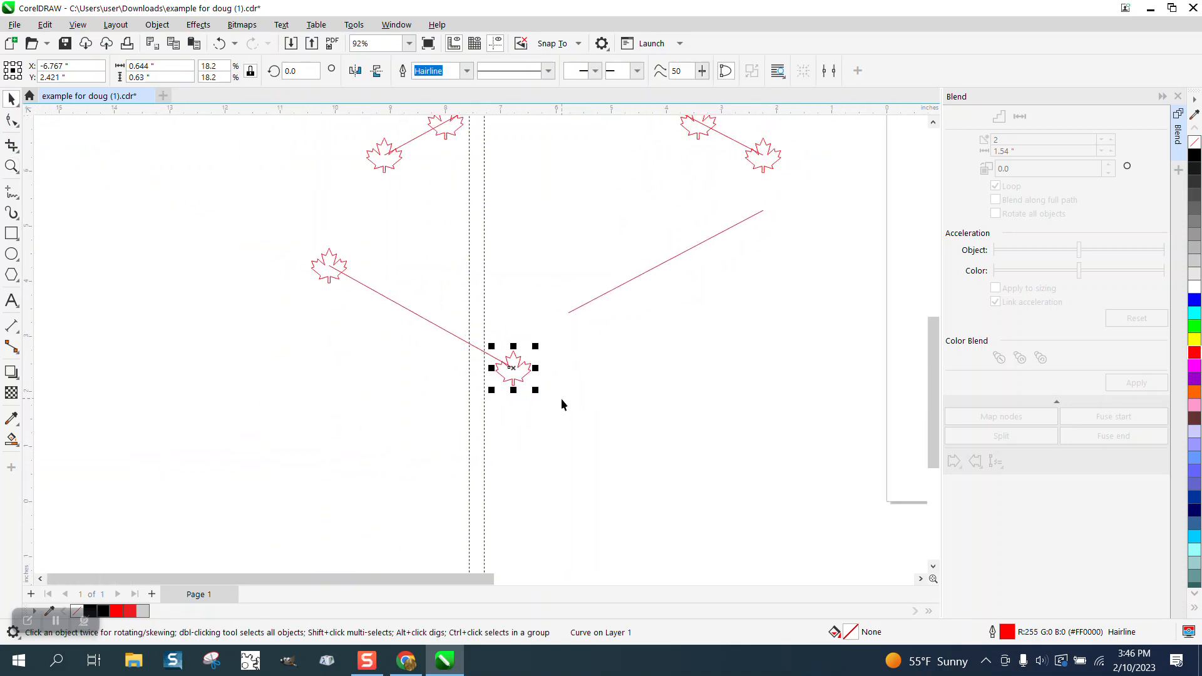
pyautogui.keyDown('shift'); pyautogui.click(322, 271); pyautogui.keyUp('shift')
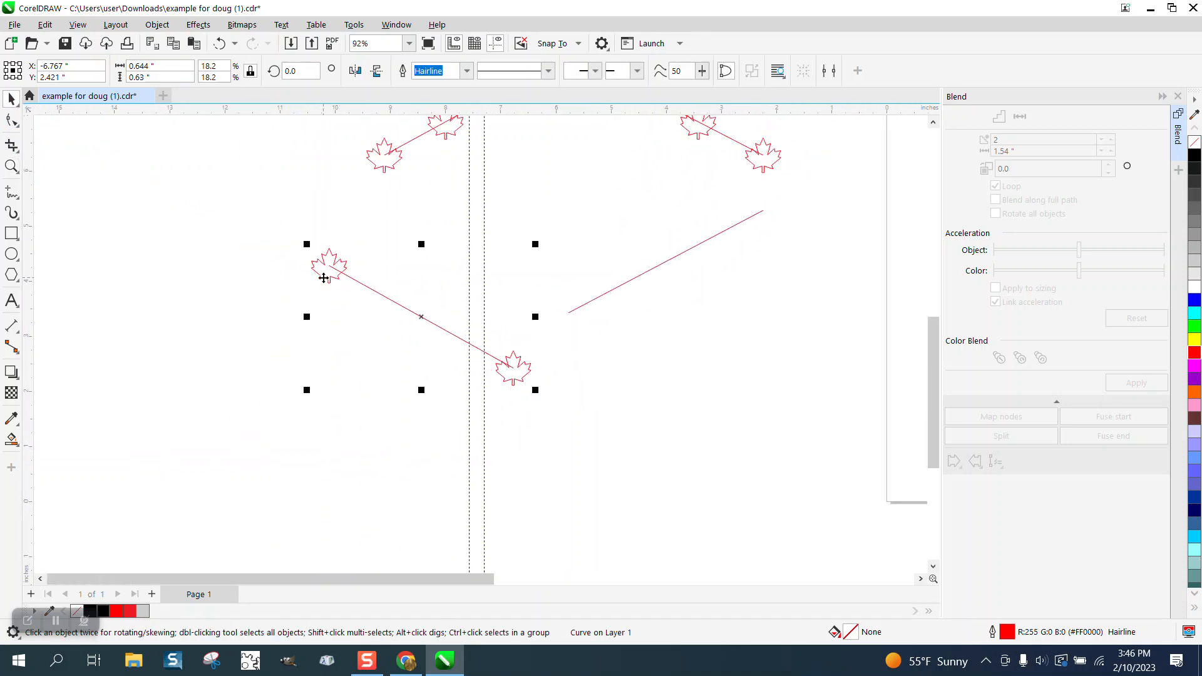
pyautogui.click(1150, 383)
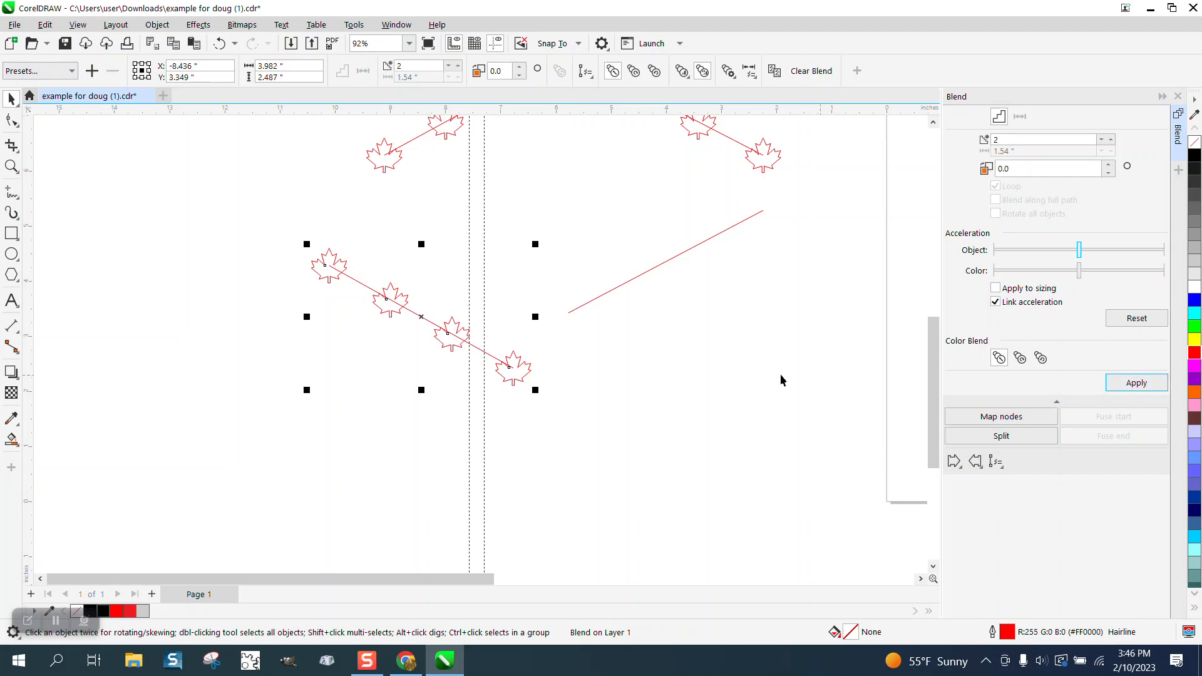
pyautogui.click(157, 24)
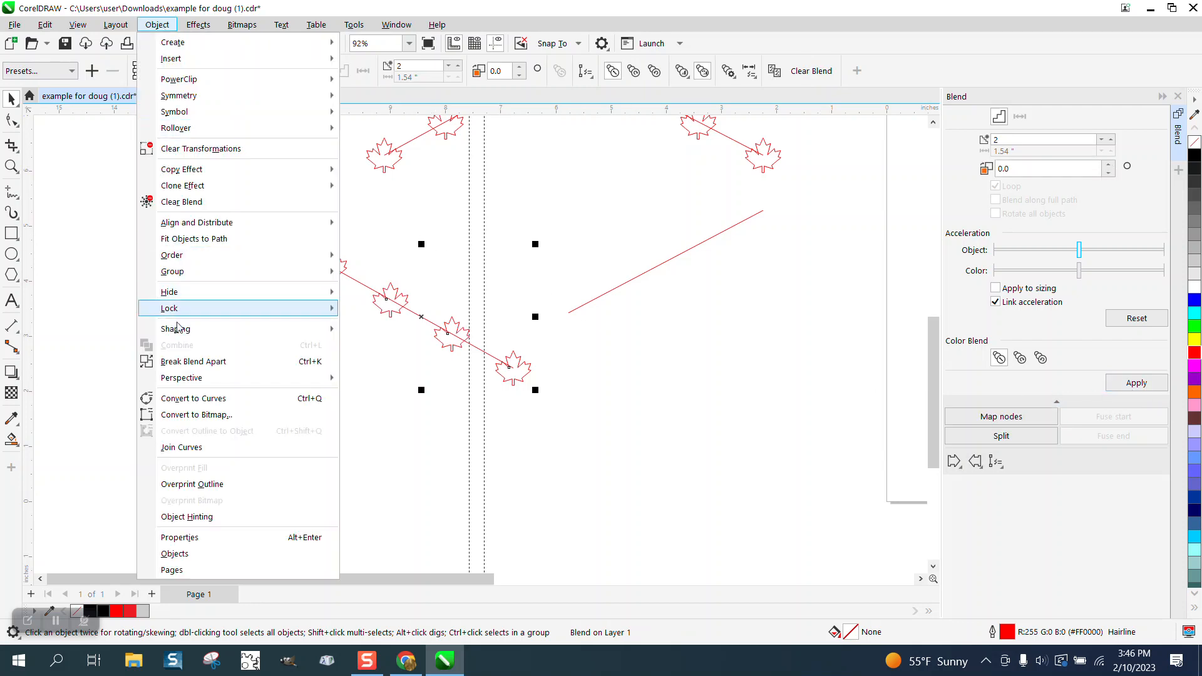
pyautogui.click(187, 358)
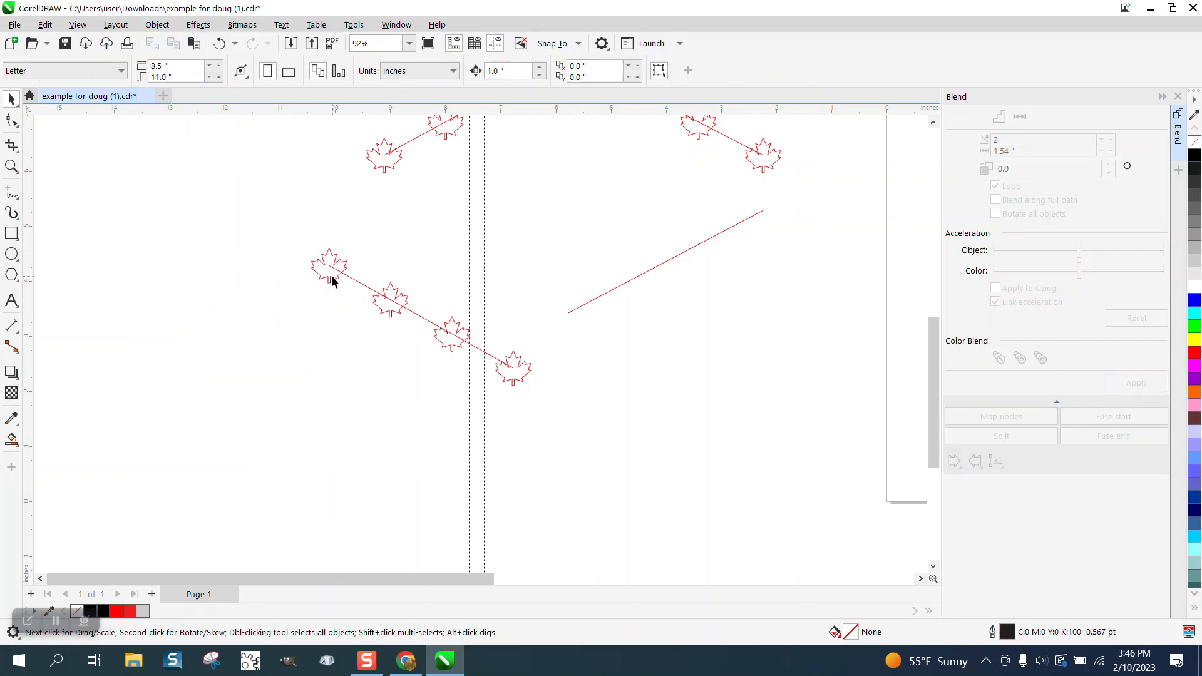
# Step: Delete the leaf at the upper end of the lower-left line
pyautogui.click(332, 276)
pyautogui.press('Up')
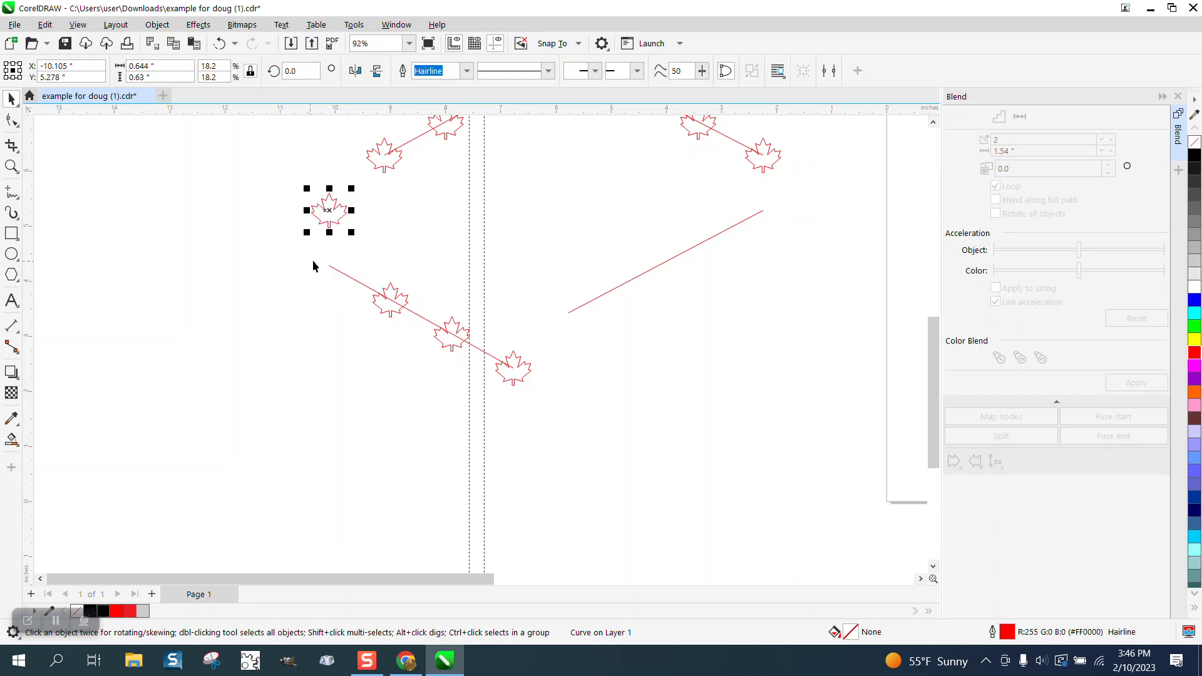
pyautogui.press('Delete')
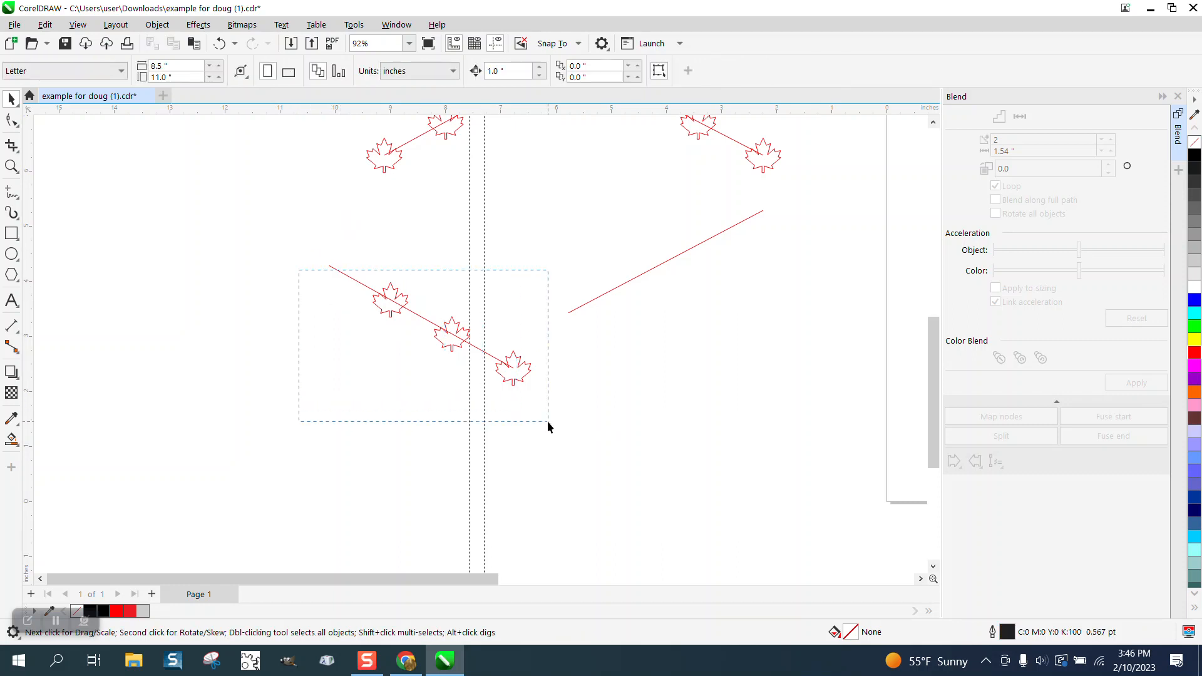
pyautogui.moveTo(548, 422); pyautogui.dragTo(551, 421)
pyautogui.press('Up')
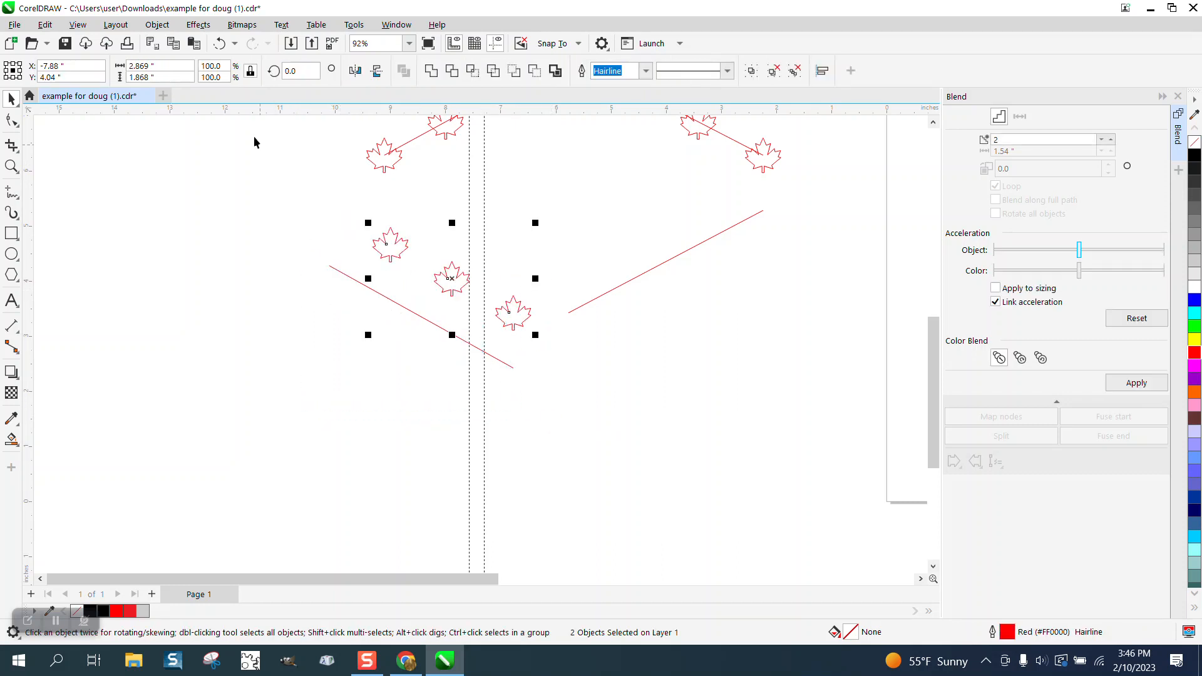
pyautogui.click(219, 43)
# Step: Nudge the lower-left line together with its three leaves 1 inch right and 2 inches up
pyautogui.moveTo(294, 194); pyautogui.dragTo(598, 449)
pyautogui.press('Up')
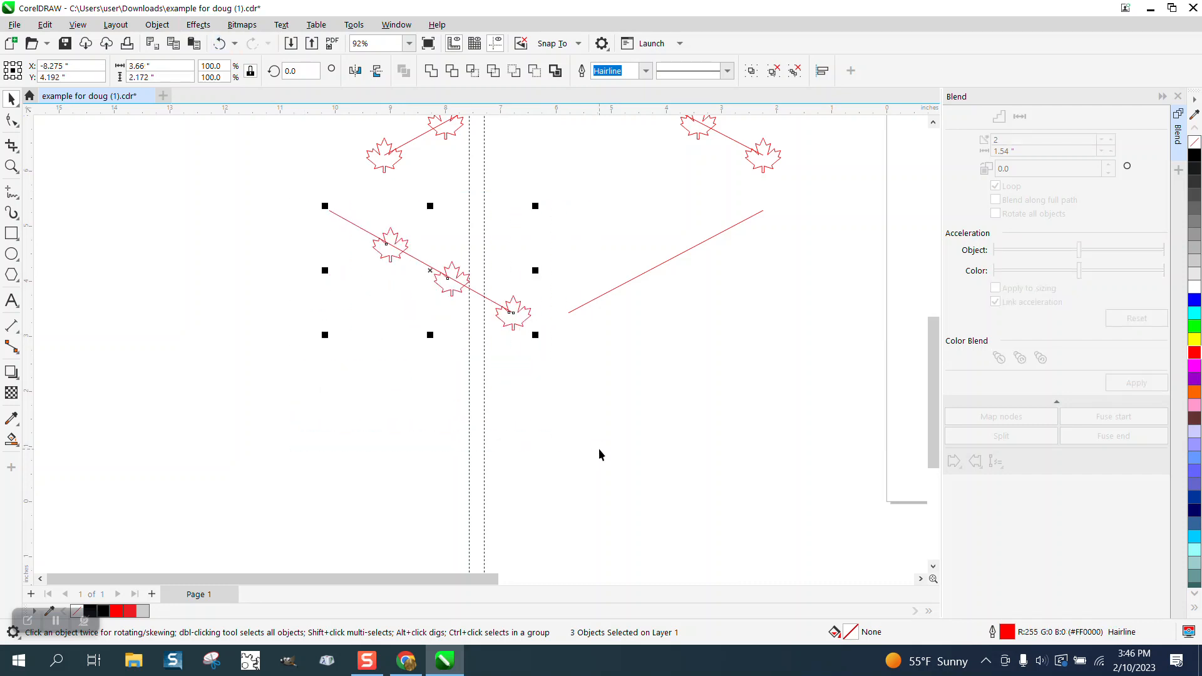
pyautogui.press('Right')
pyautogui.press('Up')
pyautogui.click(468, 497)
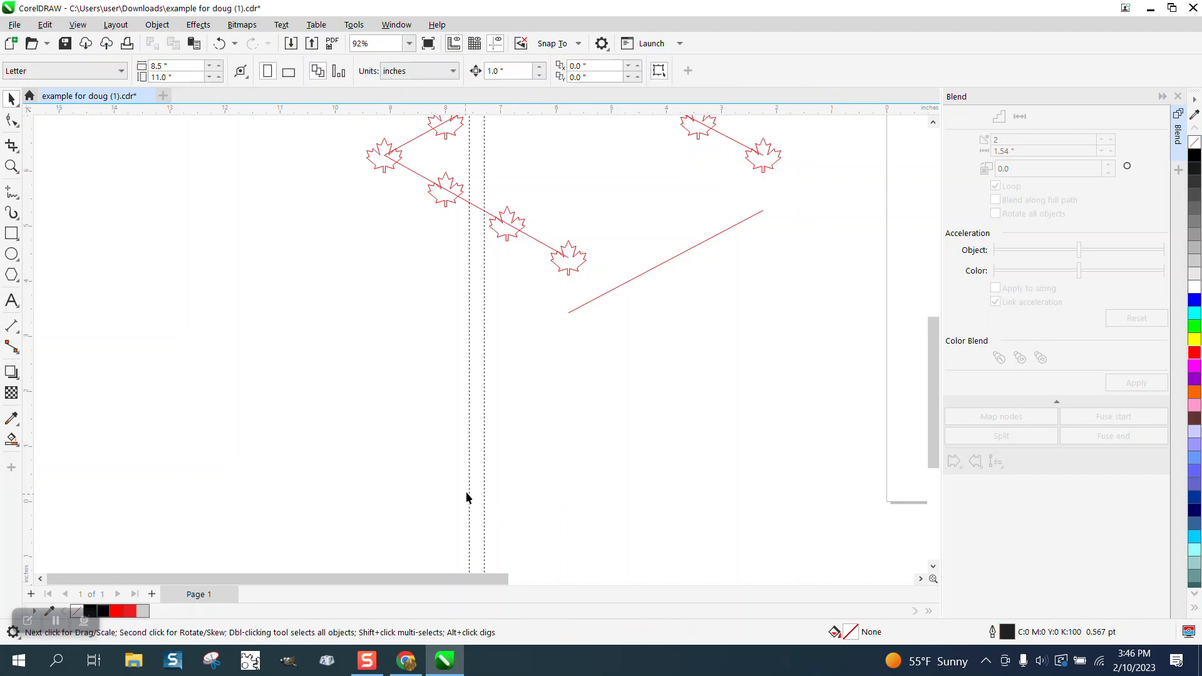
# Step: Delete the upper-left, upper-right and lower-left lines beneath the leaves, keeping the leaves
pyautogui.scroll(-2, 553, 411)
pyautogui.click(17, 171)
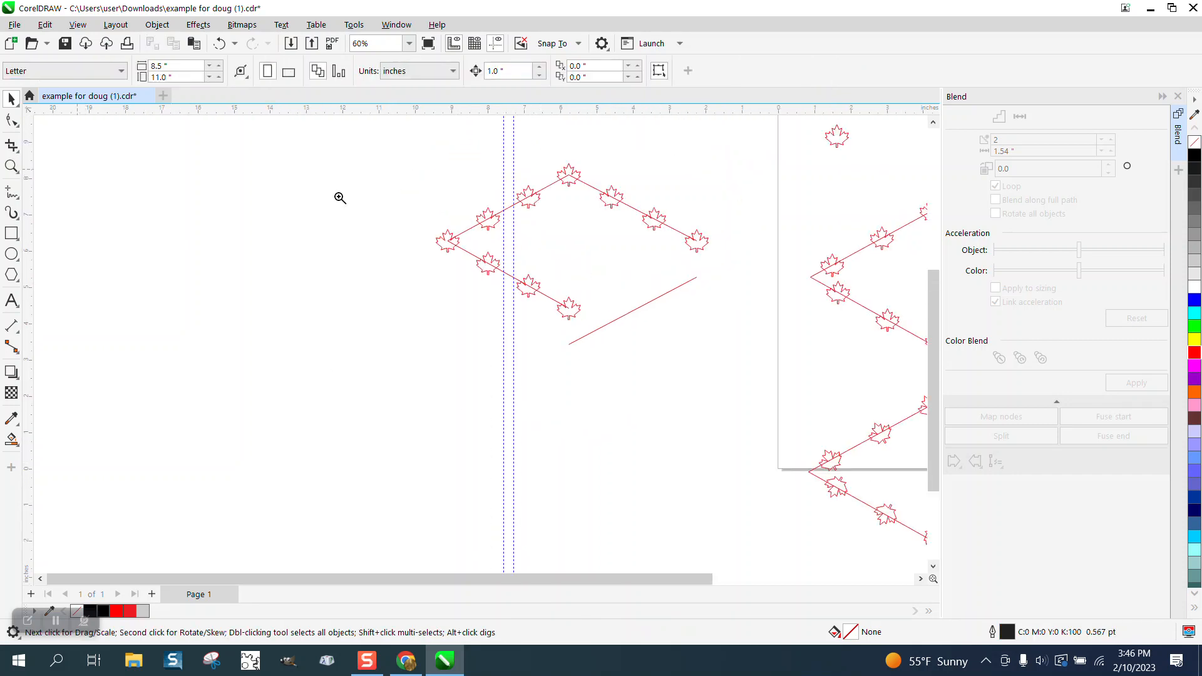
pyautogui.click(621, 271)
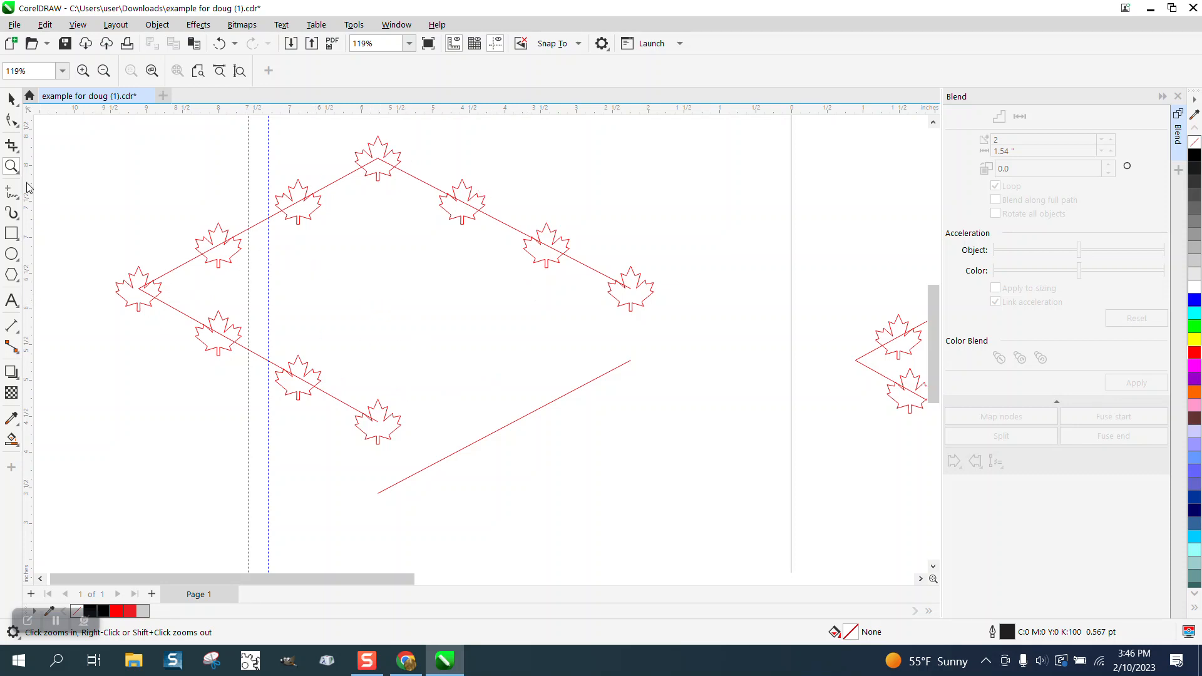
pyautogui.click(11, 99)
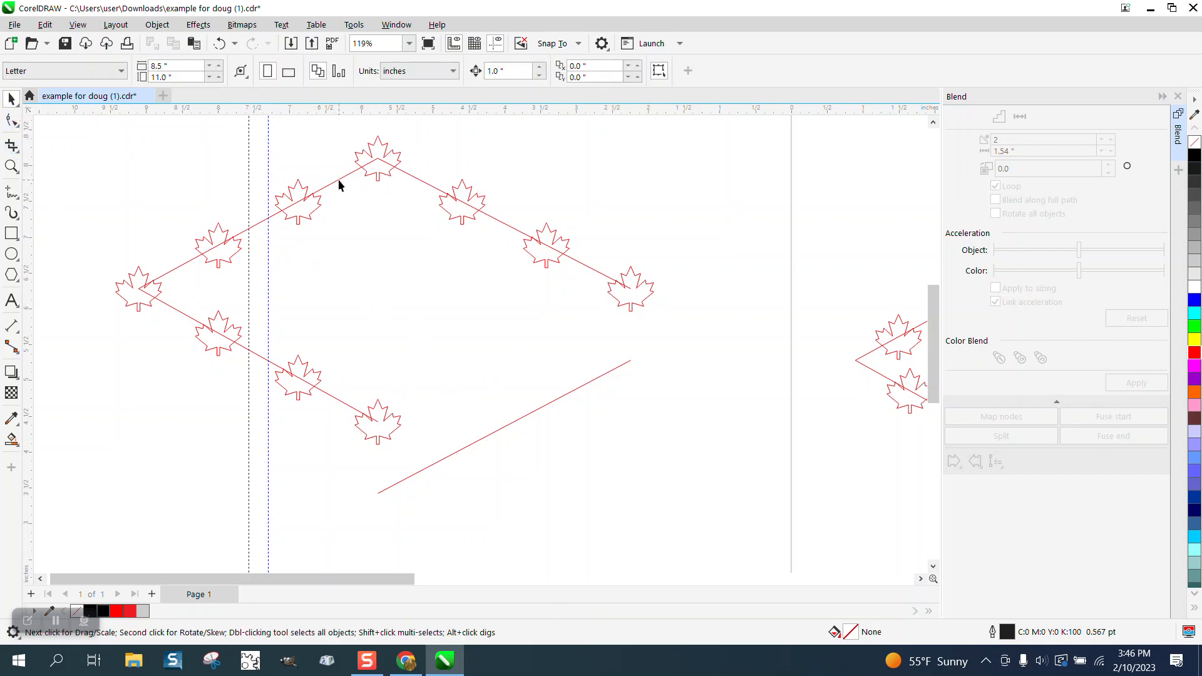
pyautogui.click(339, 181)
pyautogui.press('Delete')
pyautogui.click(436, 192)
pyautogui.press('Delete')
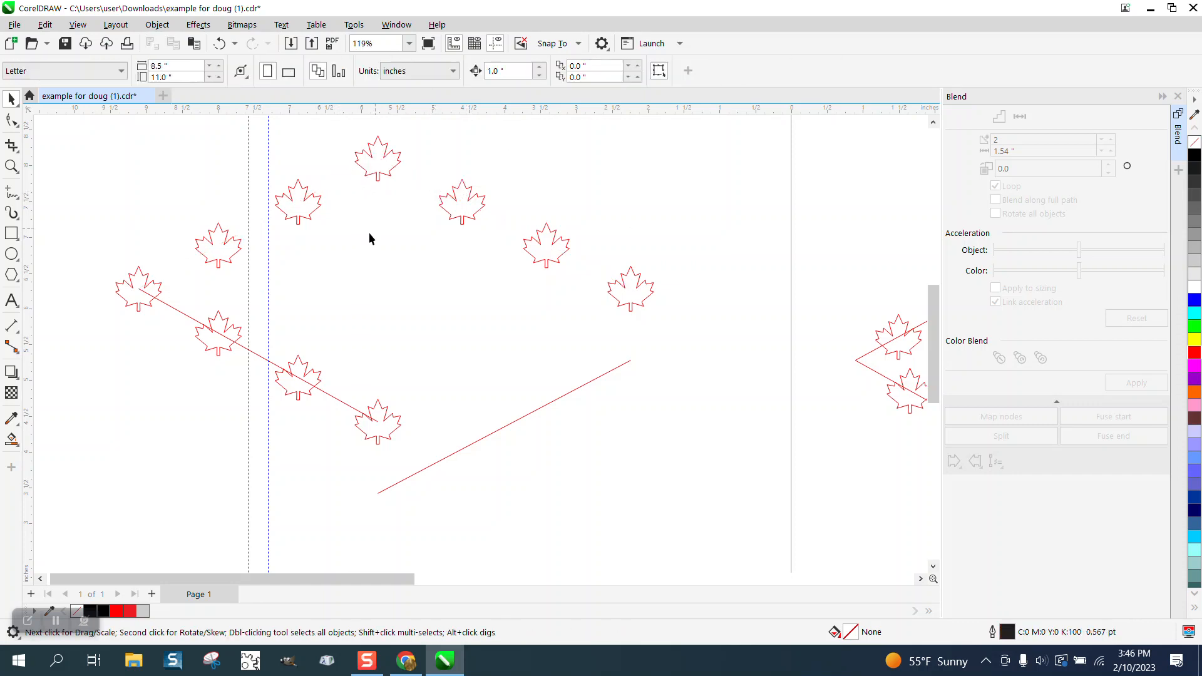
pyautogui.click(245, 354)
pyautogui.press('Delete')
# Step: Move the filled red maple leaf toward the upper-left edge of the filled red diamond
pyautogui.scroll(-1, 288, 274)
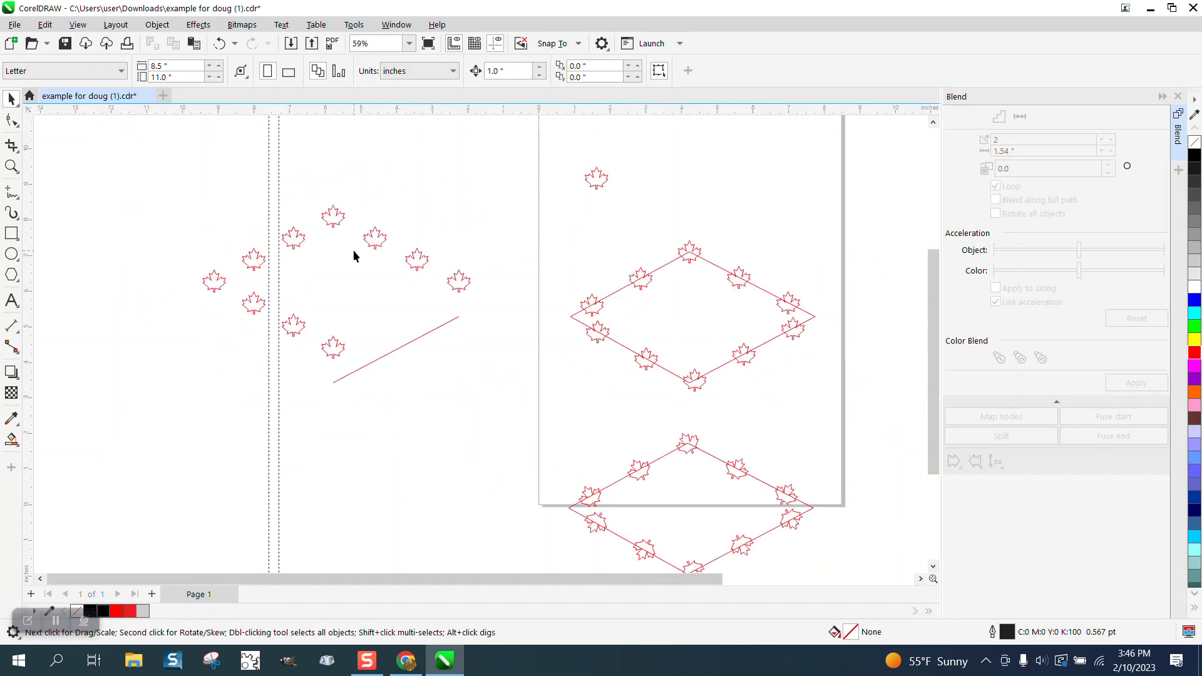
pyautogui.click(15, 169)
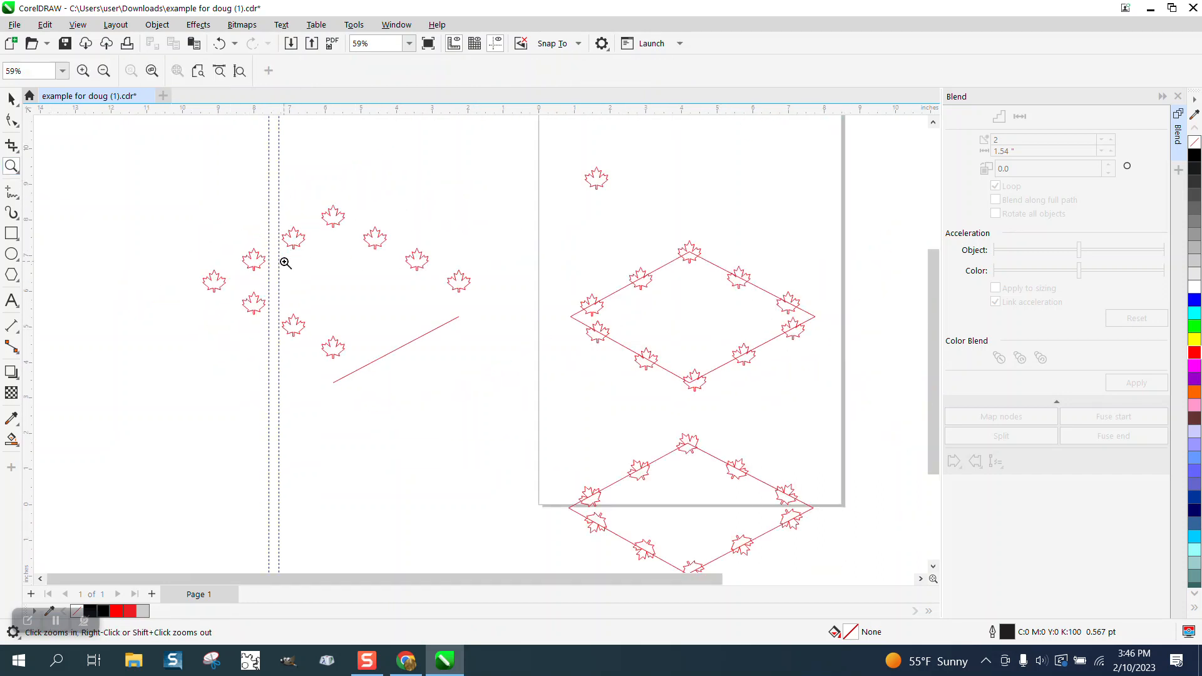
pyautogui.scroll(-1, 320, 282)
pyautogui.moveTo(789, 237); pyautogui.dragTo(817, 388)
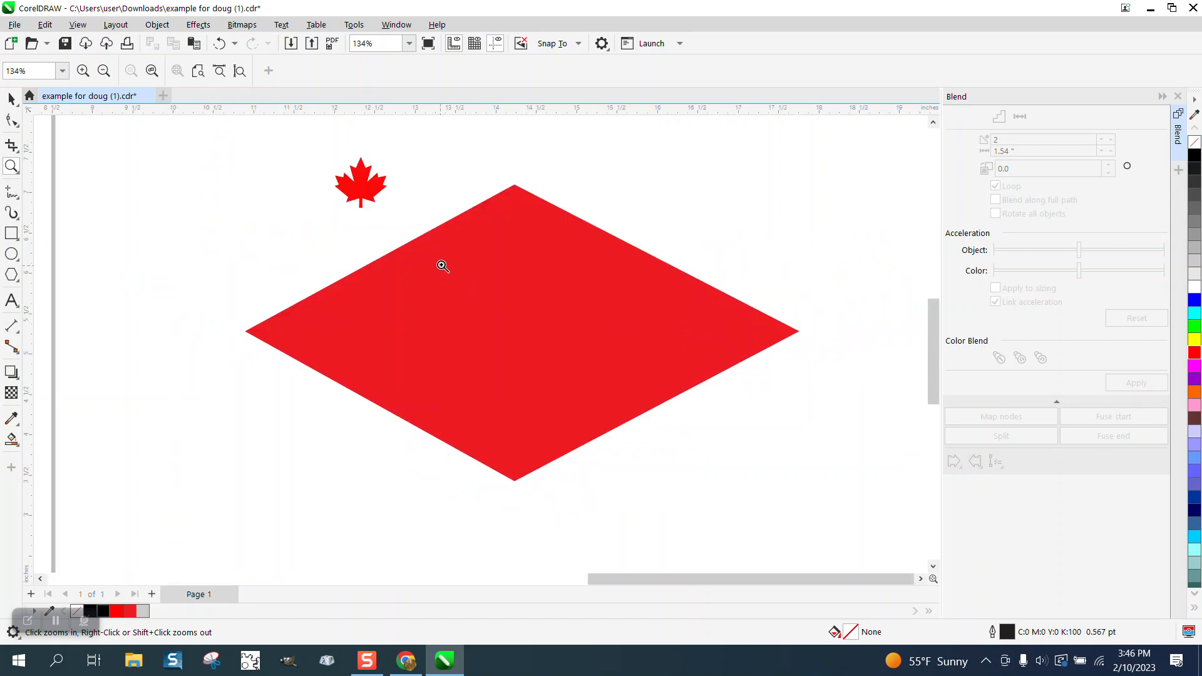
pyautogui.click(11, 99)
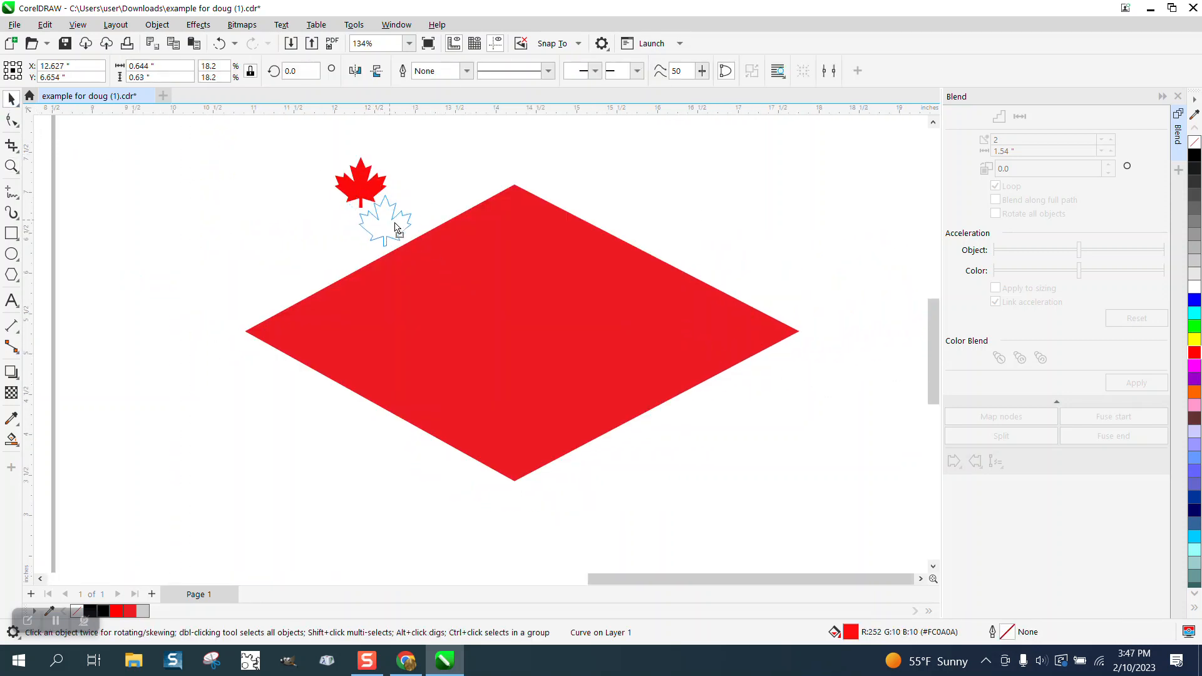